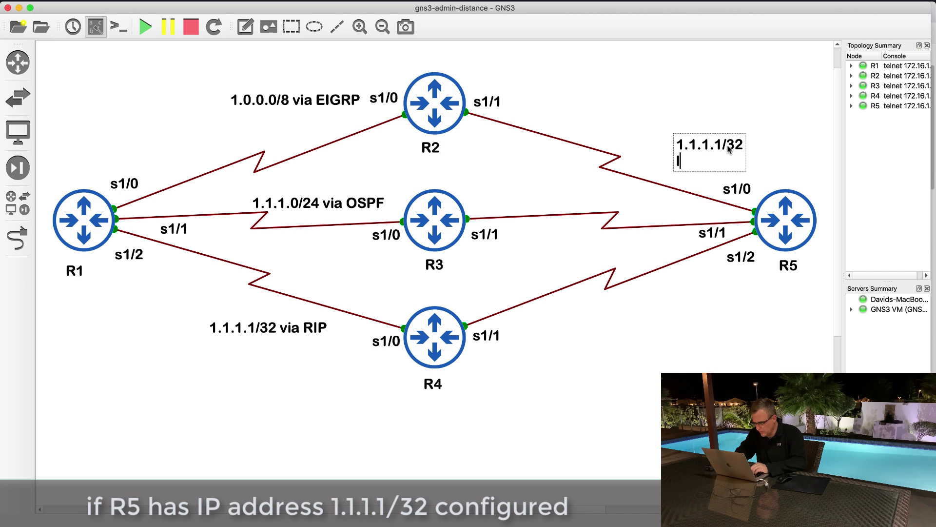
Place the finished "1.1.1.1/32 loop 0" note just above R5 and shift the "1.1.1.1/32 via RIP" label closer to R4.
{"action": "left_click", "coordinate": [729, 96]}
{"action": "left_click_drag", "start_coordinate": [712, 146], "coordinate": [784, 158]}
{"action": "left_click", "coordinate": [759, 126]}
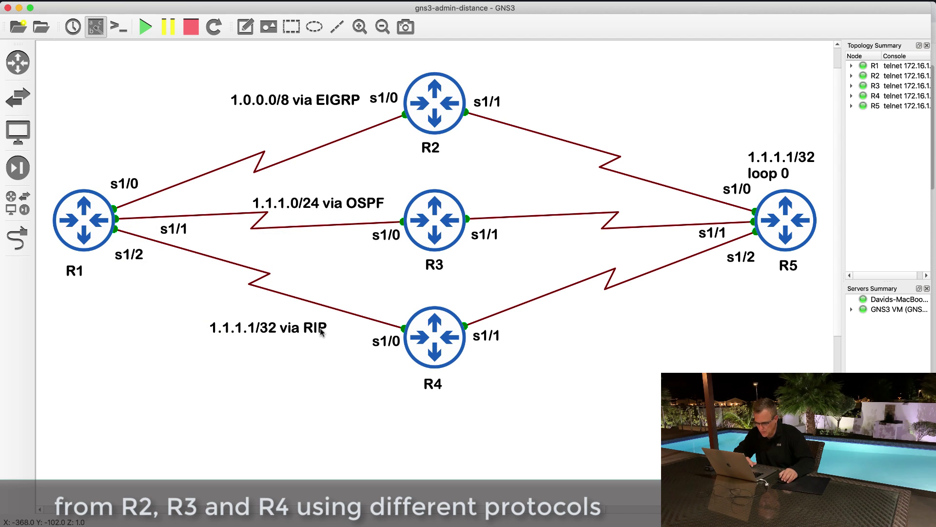
{"action": "left_click_drag", "start_coordinate": [321, 331], "coordinate": [346, 334]}
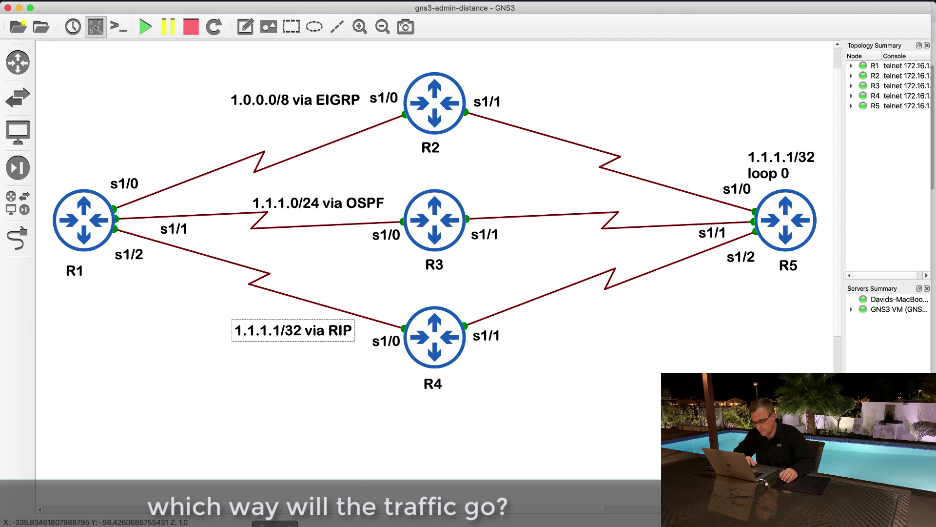
Bring up R1's console window and place it over the upper part of the topology.
{"action": "right_click", "coordinate": [384, 525]}
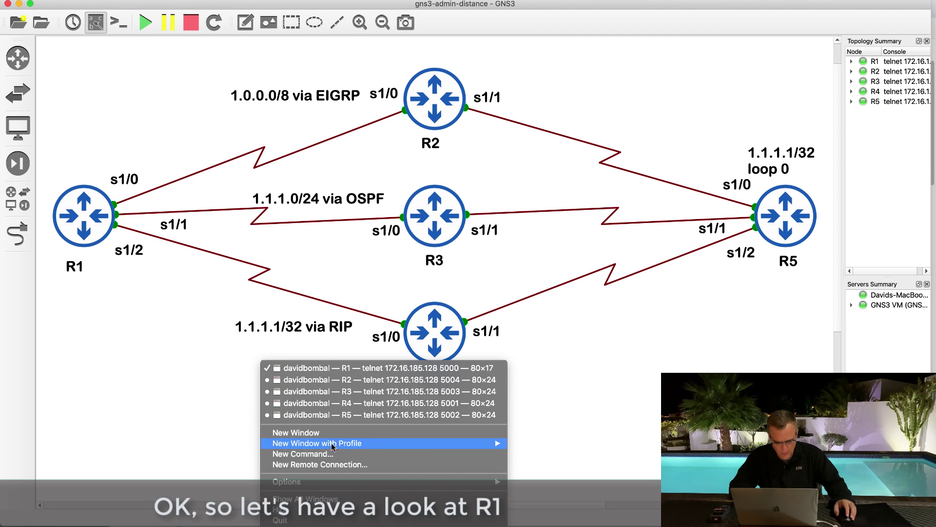
{"action": "left_click", "coordinate": [343, 368]}
{"action": "left_click_drag", "start_coordinate": [412, 238], "coordinate": [441, 16]}
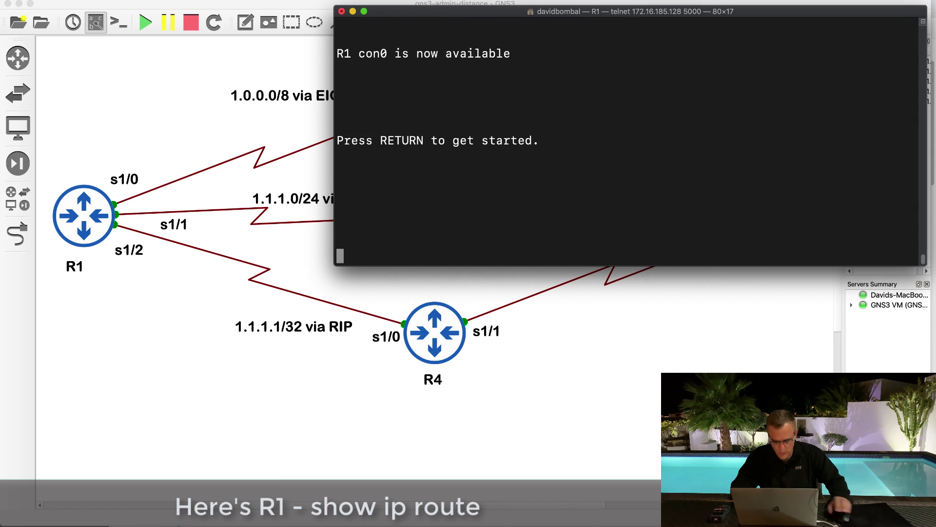
Run "sh ip route" on R1, enlarge the console window and display the remaining output.
{"action": "key", "text": "Return"}
{"action": "key", "text": "Return"}
{"action": "type", "text": "sh ip route"}
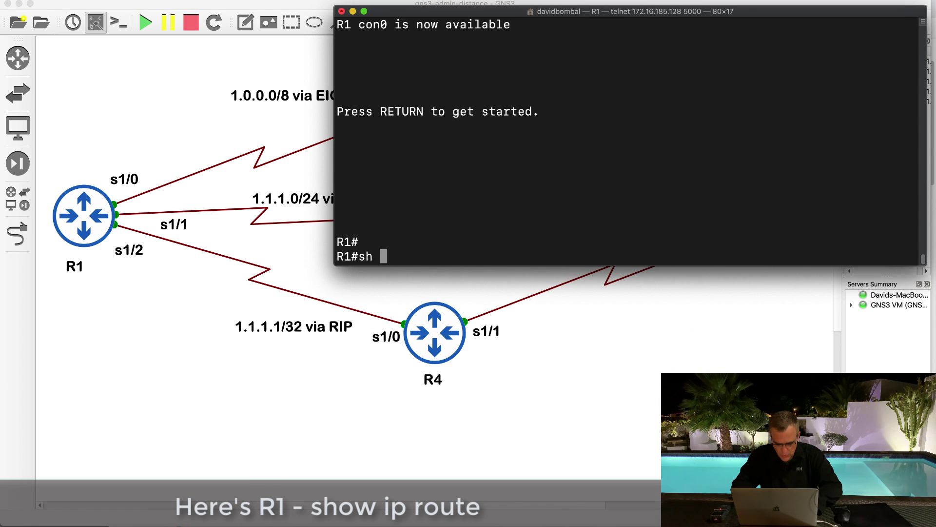
{"action": "key", "text": "Return"}
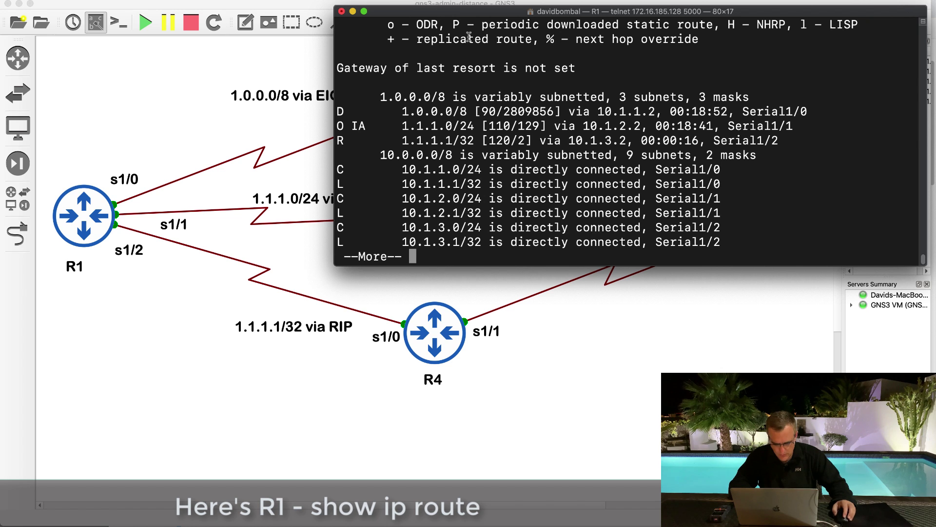
{"action": "left_click_drag", "start_coordinate": [541, 265], "coordinate": [541, 338]}
{"action": "key", "text": "space"}
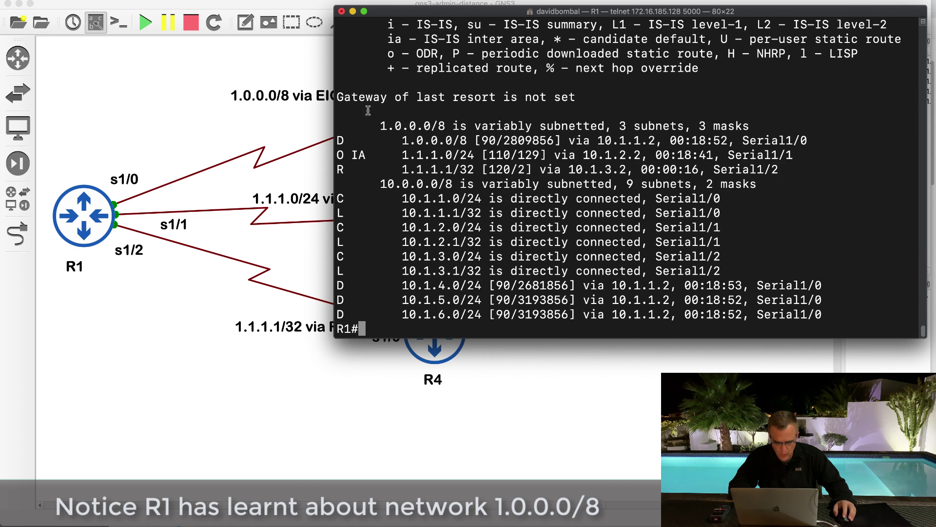
Examine R1's routing table from the command line down, highlighting the command and the 1.0.0.0/8 network heading.
{"action": "scroll", "coordinate": [368, 111], "scroll_direction": "up", "scroll_amount": 3}
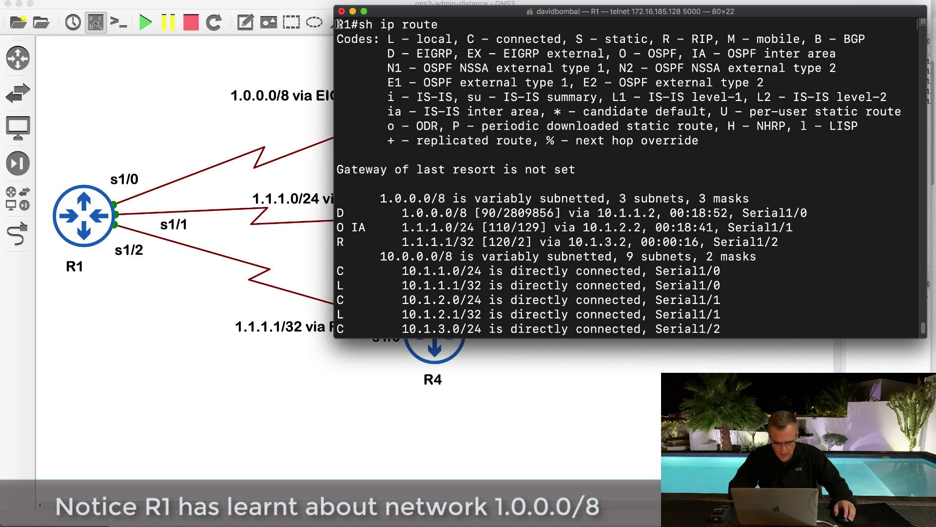
{"action": "left_click_drag", "start_coordinate": [338, 25], "coordinate": [438, 24]}
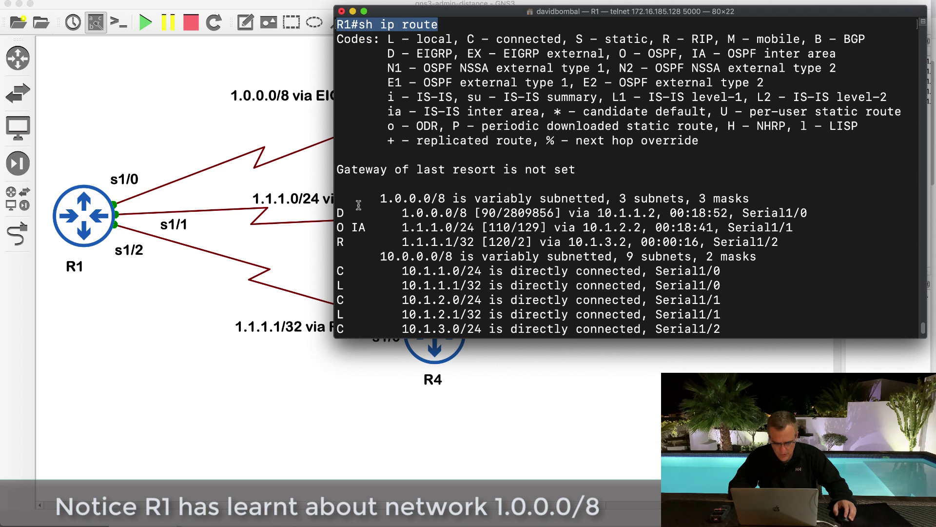
{"action": "left_click_drag", "start_coordinate": [373, 198], "coordinate": [458, 201]}
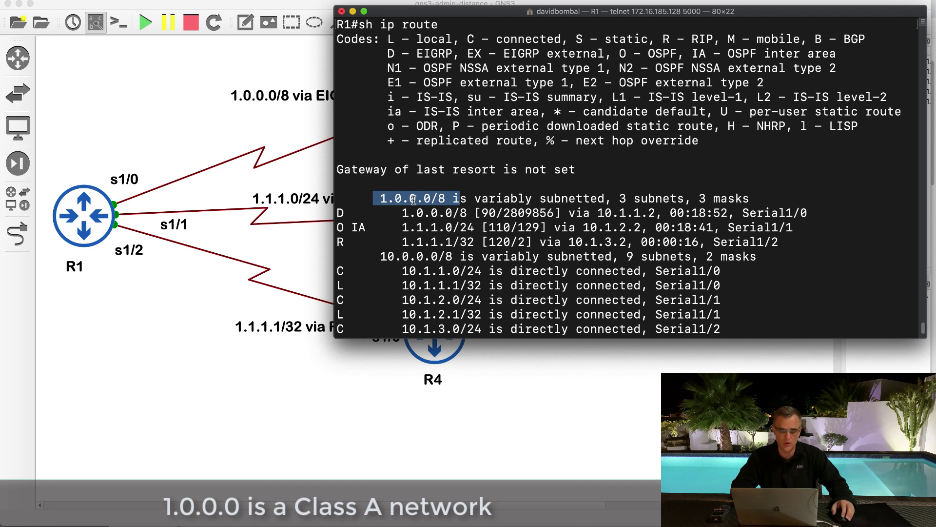
{"action": "left_click", "coordinate": [361, 195]}
{"action": "left_click_drag", "start_coordinate": [362, 195], "coordinate": [461, 198]}
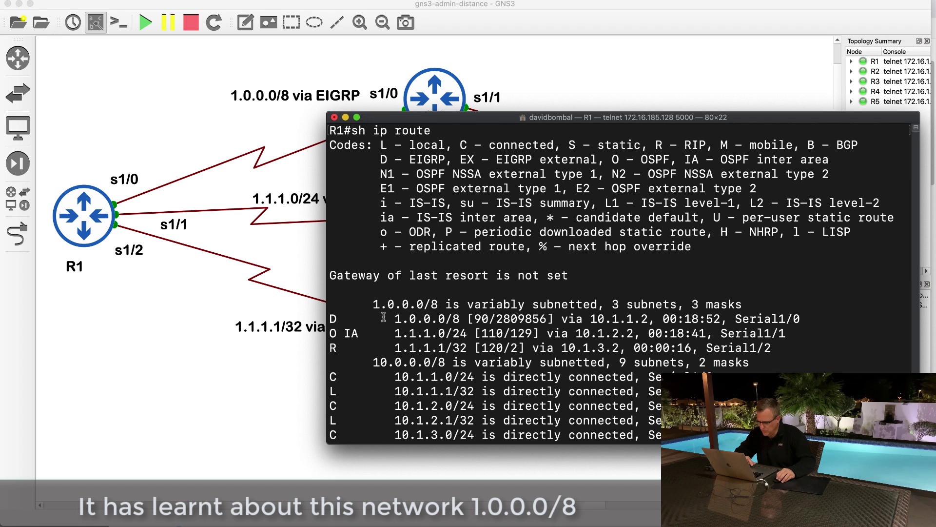
Examine the EIGRP route to 1.0.0.0/8, highlighting its next-hop address and its outgoing interface.
{"action": "left_click_drag", "start_coordinate": [329, 316], "coordinate": [476, 317]}
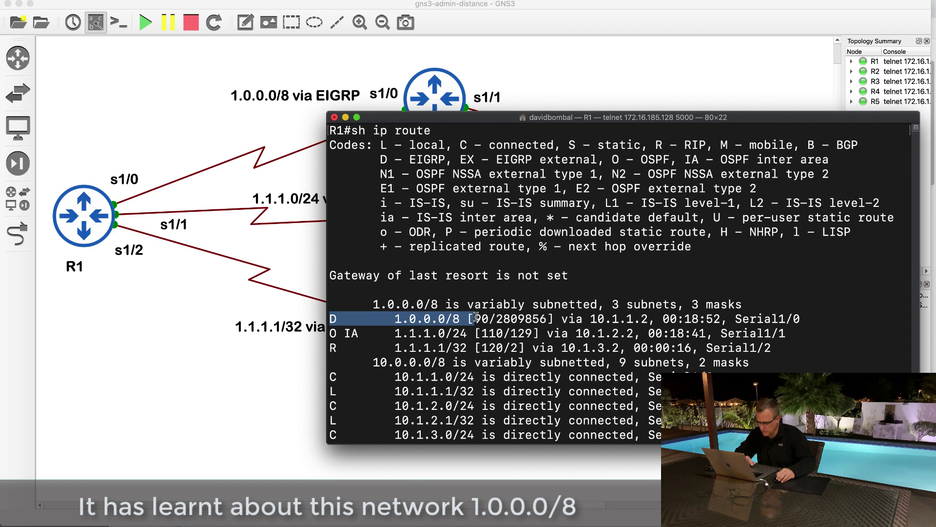
{"action": "left_click_drag", "start_coordinate": [475, 317], "coordinate": [647, 316]}
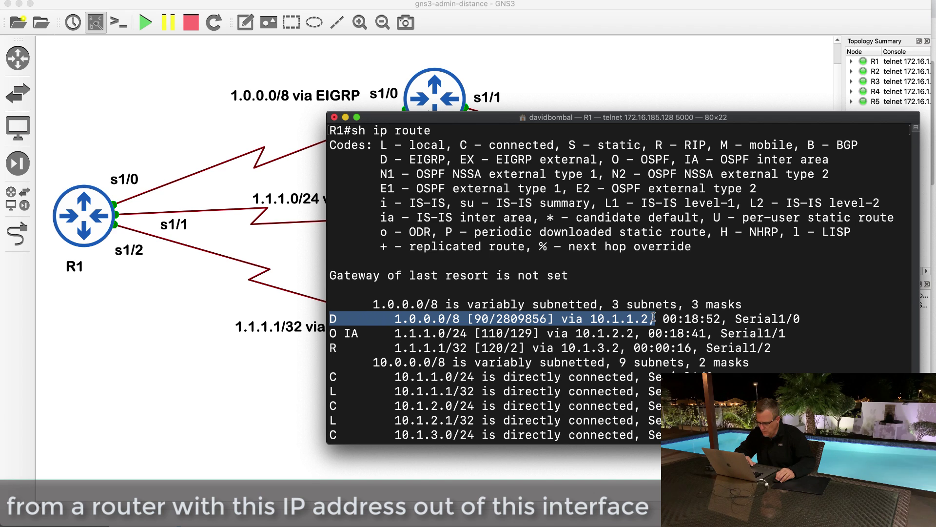
{"action": "left_click", "coordinate": [591, 332]}
{"action": "left_click_drag", "start_coordinate": [589, 320], "coordinate": [647, 318]}
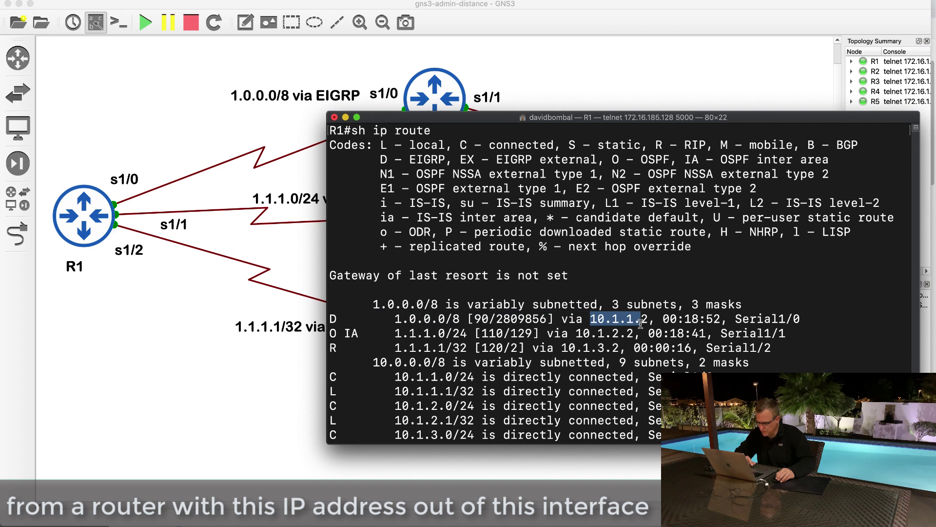
{"action": "left_click", "coordinate": [737, 315]}
{"action": "left_click_drag", "start_coordinate": [737, 315], "coordinate": [849, 317]}
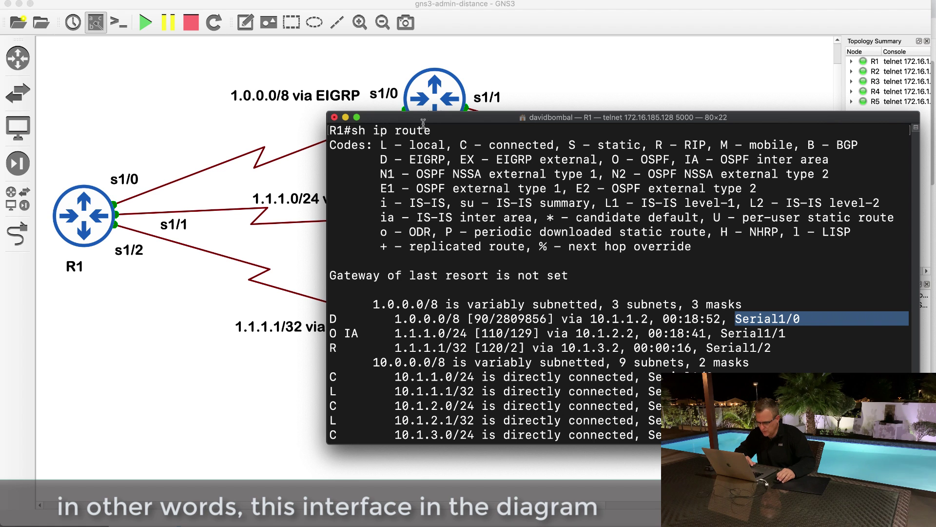
Move R1's console window down to uncover R2 in the topology and highlight the whole EIGRP route line.
{"action": "left_click_drag", "start_coordinate": [423, 123], "coordinate": [442, 175]}
{"action": "left_click", "coordinate": [445, 123]}
{"action": "left_click_drag", "start_coordinate": [477, 120], "coordinate": [471, 169]}
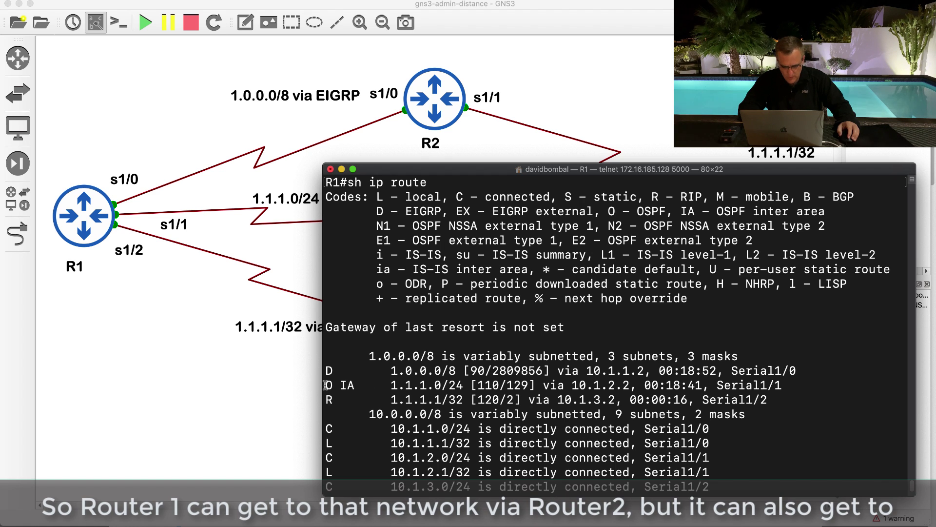
{"action": "left_click_drag", "start_coordinate": [325, 371], "coordinate": [835, 369]}
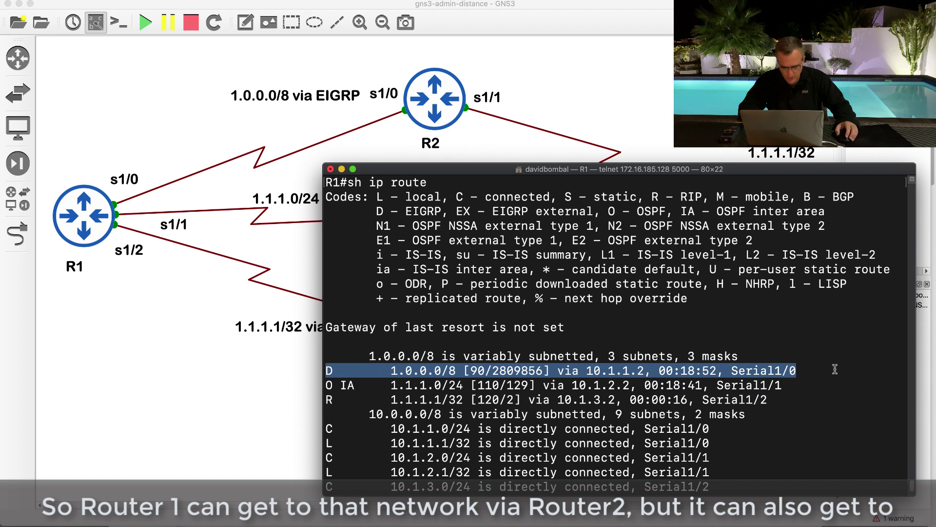
Examine the OSPF route in R1's routing table, highlighting the full line, its O IA code and the 1.1.1.0/24 network.
{"action": "left_click_drag", "start_coordinate": [326, 384], "coordinate": [810, 382]}
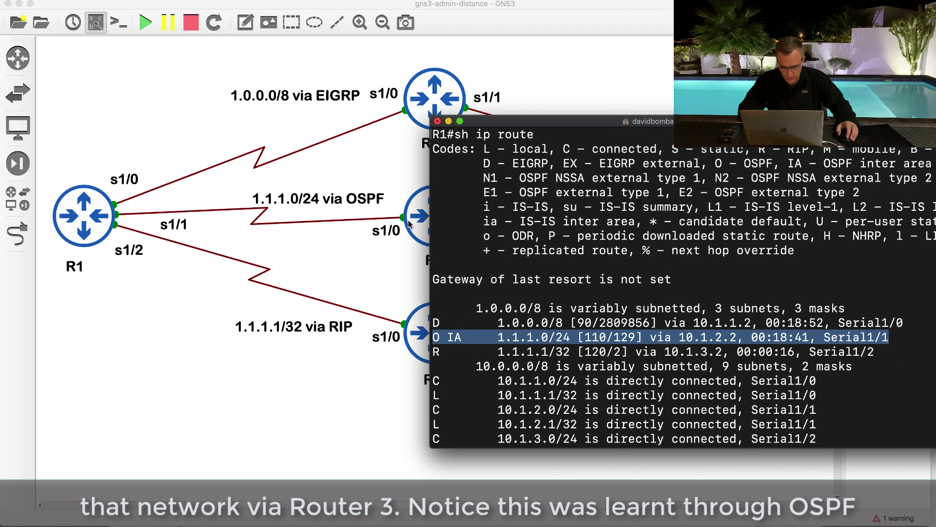
{"action": "left_click", "coordinate": [472, 327]}
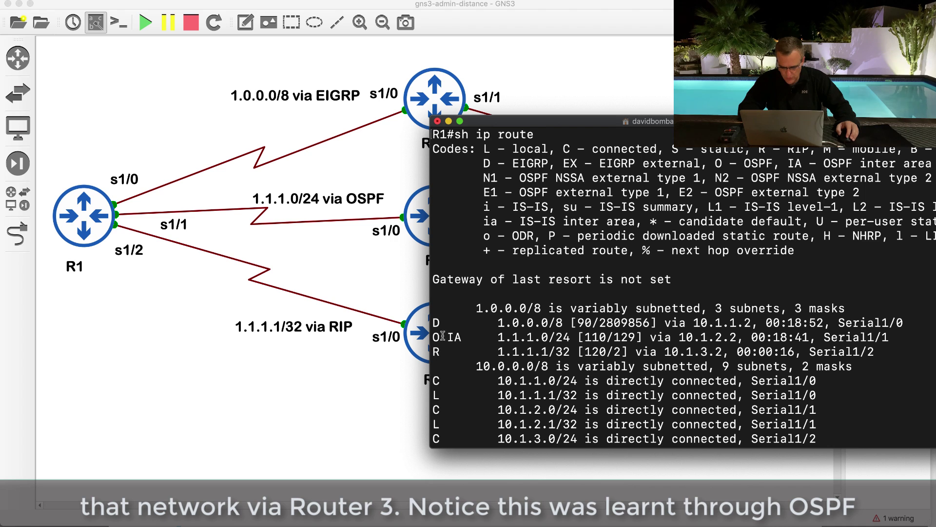
{"action": "left_click_drag", "start_coordinate": [435, 337], "coordinate": [462, 338]}
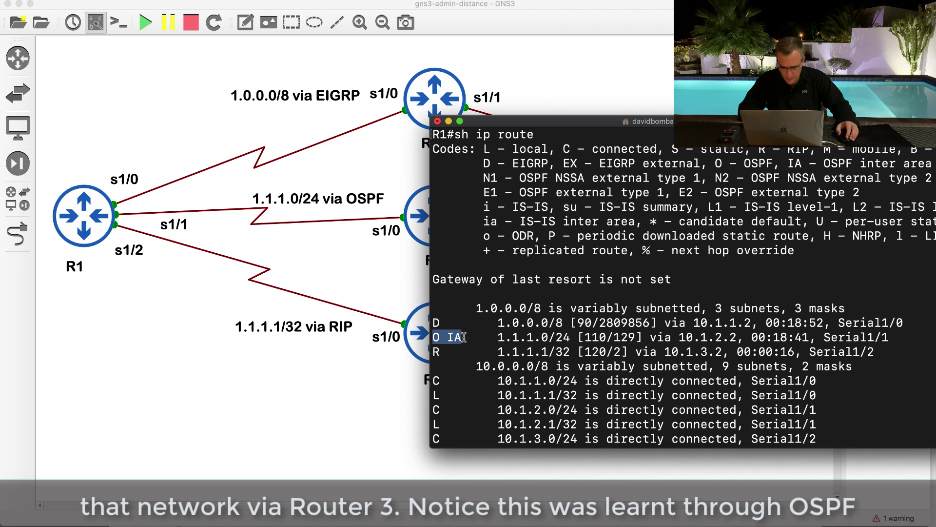
{"action": "left_click_drag", "start_coordinate": [498, 337], "coordinate": [571, 334]}
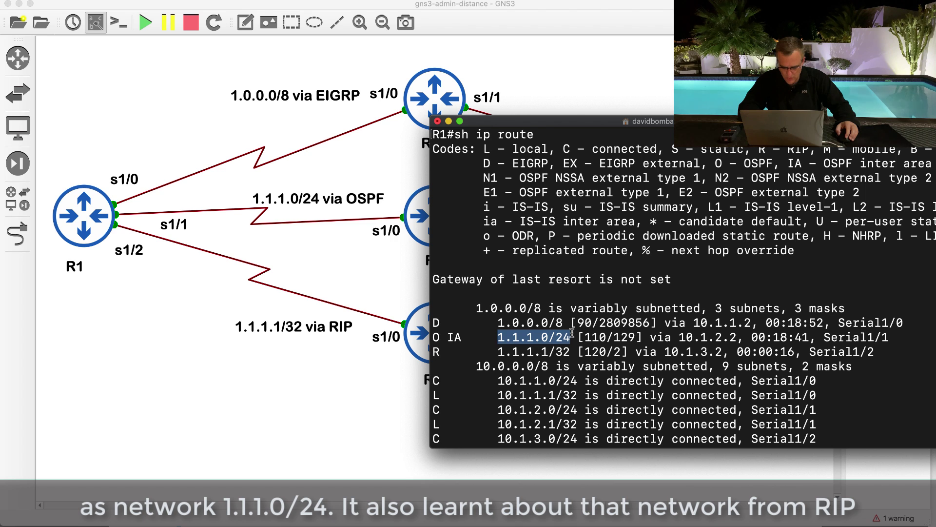
Examine the RIP route in R1's routing table, highlighting the full line and its 1.1.1.1/32 prefix.
{"action": "left_click_drag", "start_coordinate": [431, 350], "coordinate": [898, 355]}
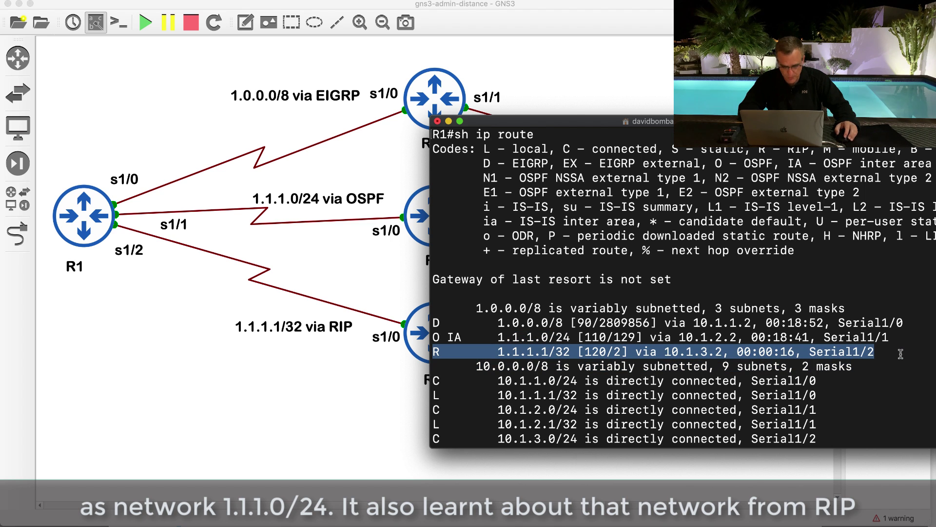
{"action": "left_click", "coordinate": [522, 351]}
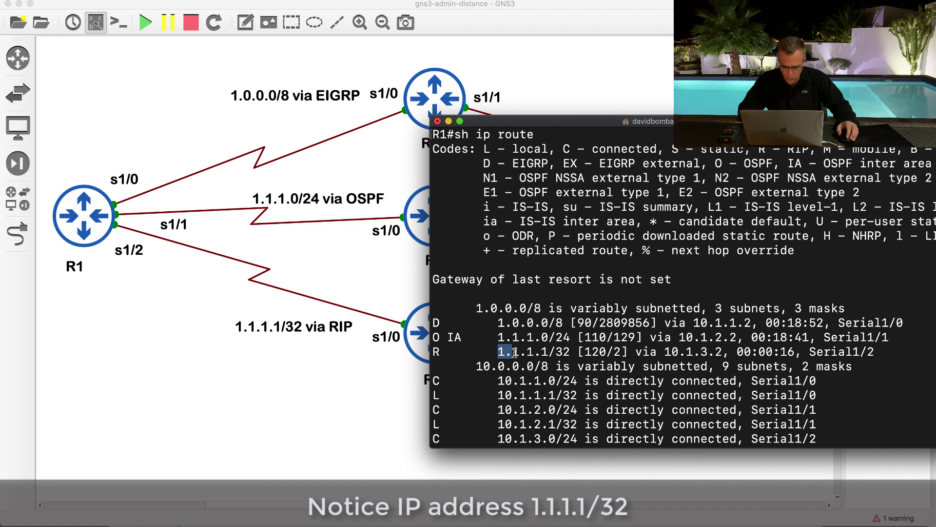
{"action": "left_click_drag", "start_coordinate": [514, 352], "coordinate": [634, 352]}
{"action": "left_click_drag", "start_coordinate": [576, 322], "coordinate": [607, 351]}
{"action": "left_click", "coordinate": [596, 349]}
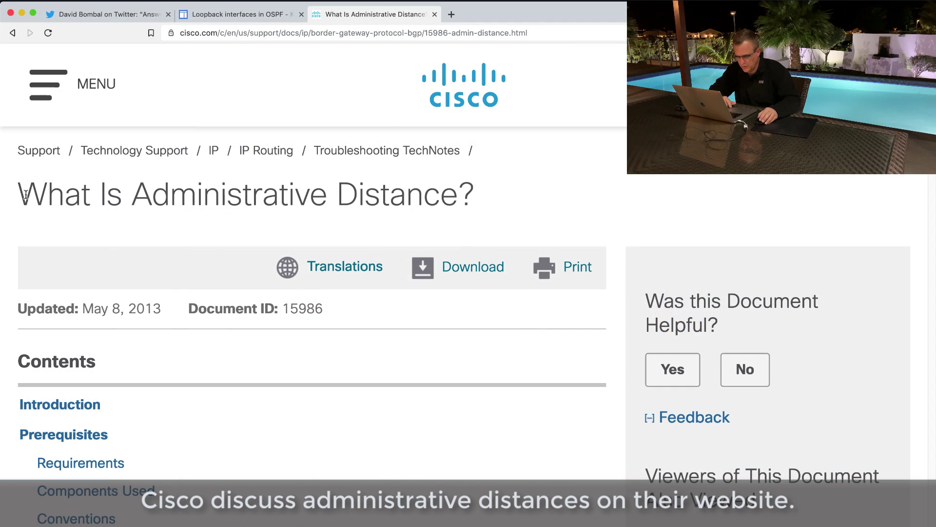
In the browser, look through Cisco's "What Is Administrative Distance?" page to the Default Distance Value Table and highlight the table.
{"action": "left_click_drag", "start_coordinate": [25, 195], "coordinate": [502, 188]}
{"action": "scroll", "coordinate": [504, 292], "scroll_direction": "down", "scroll_amount": 3}
{"action": "scroll", "coordinate": [503, 293], "scroll_direction": "down", "scroll_amount": 15}
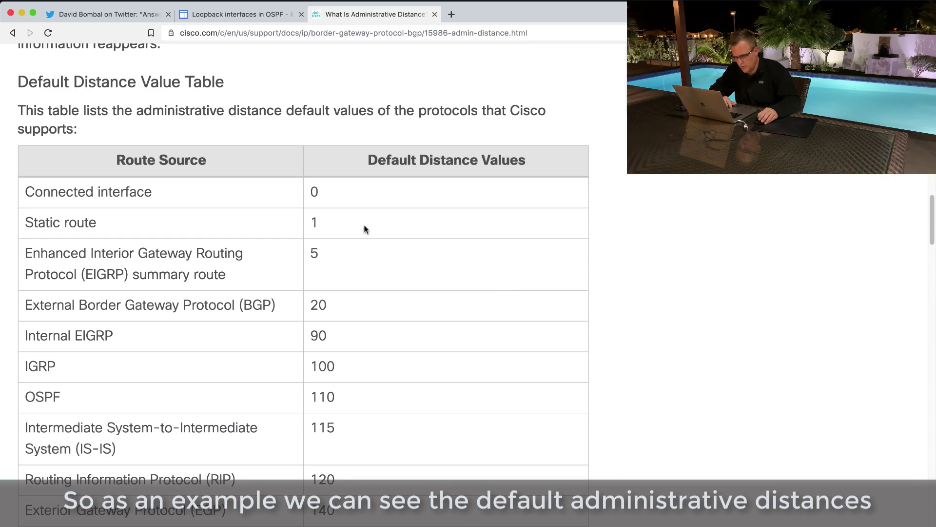
{"action": "left_click_drag", "start_coordinate": [146, 517], "coordinate": [156, 142]}
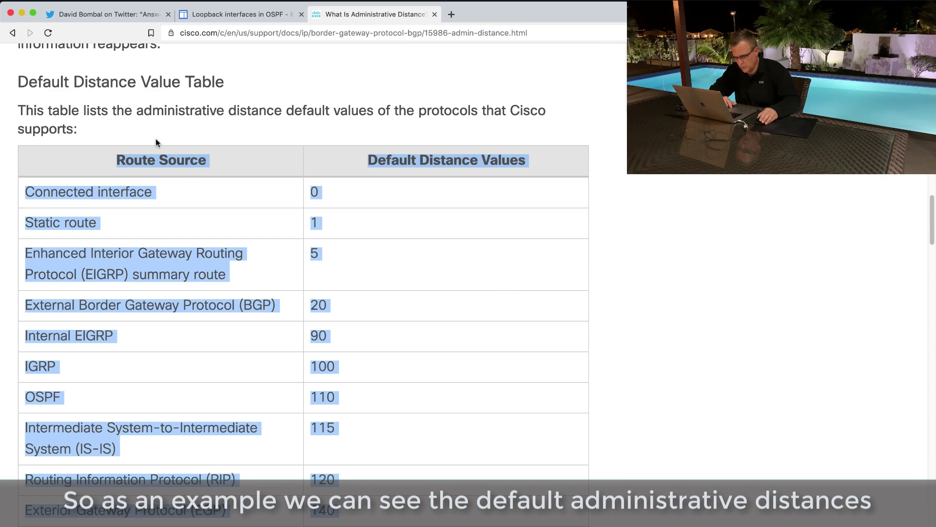
{"action": "left_click", "coordinate": [180, 163]}
{"action": "scroll", "coordinate": [185, 171], "scroll_direction": "down", "scroll_amount": 1}
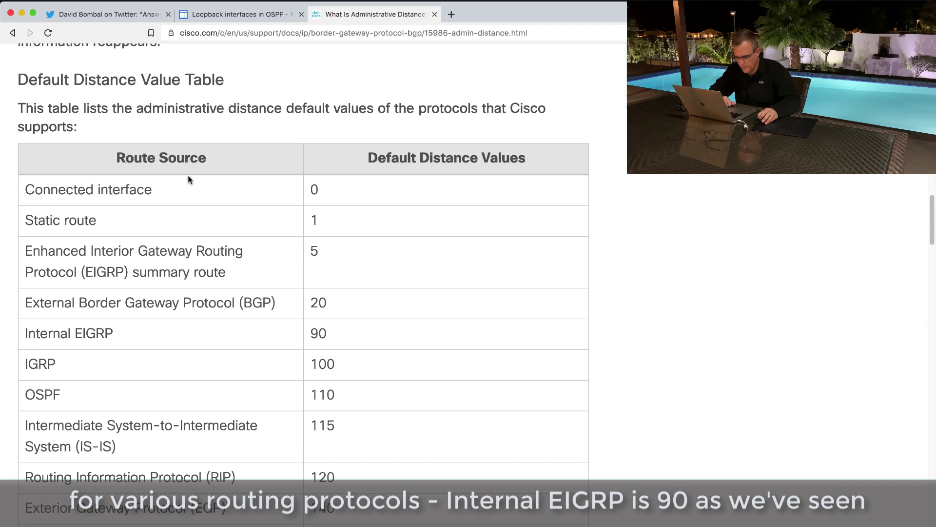
{"action": "scroll", "coordinate": [200, 193], "scroll_direction": "down", "scroll_amount": 1}
Compare the default distances of Internal EIGRP, OSPF and RIP by highlighting each protocol's row in the table.
{"action": "left_click_drag", "start_coordinate": [43, 315], "coordinate": [349, 325]}
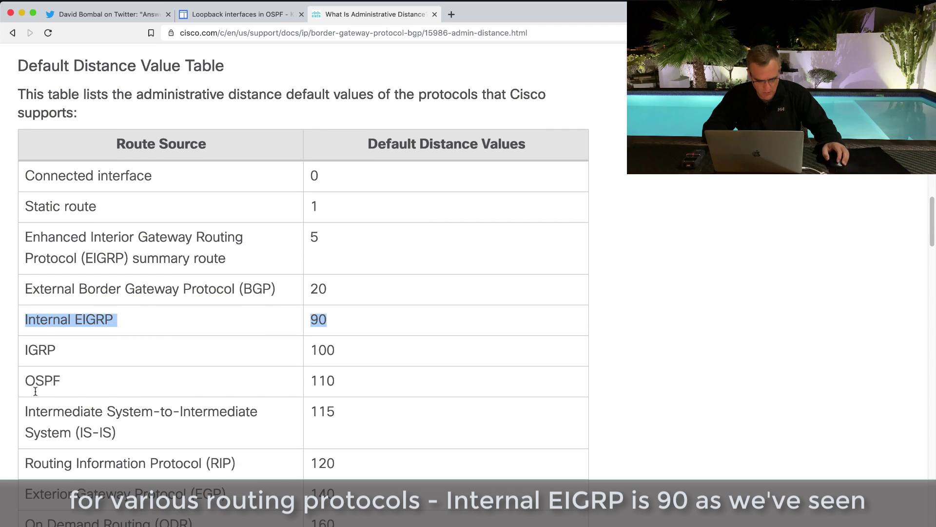
{"action": "left_click_drag", "start_coordinate": [26, 379], "coordinate": [418, 382]}
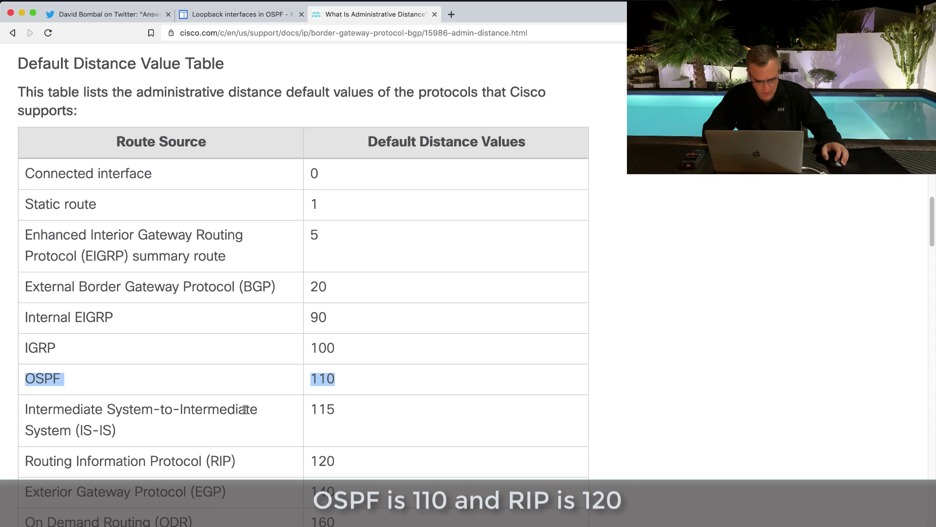
{"action": "scroll", "coordinate": [249, 411], "scroll_direction": "down", "scroll_amount": 5}
{"action": "scroll", "coordinate": [246, 413], "scroll_direction": "down", "scroll_amount": 1}
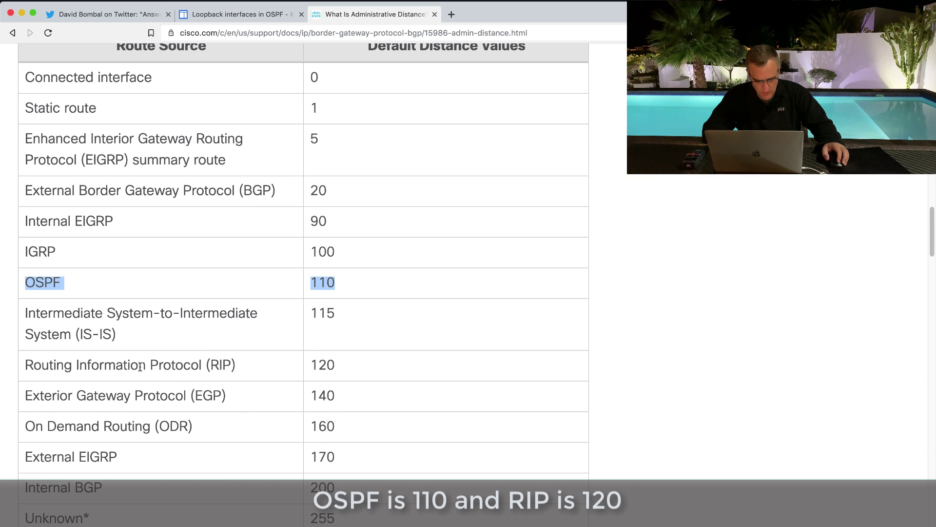
{"action": "left_click_drag", "start_coordinate": [24, 359], "coordinate": [349, 365]}
{"action": "scroll", "coordinate": [358, 367], "scroll_direction": "up", "scroll_amount": 8}
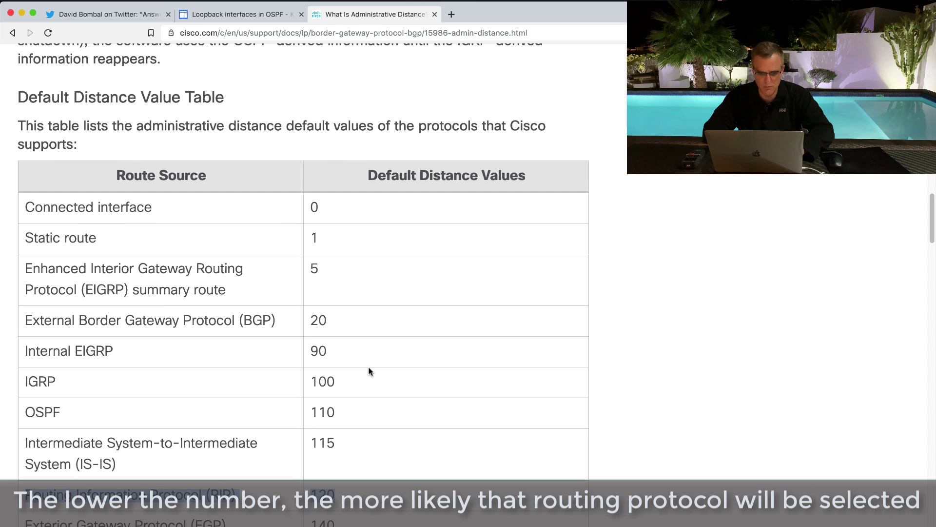
Switch back to the GNS3 topology and bring only R1's console window to the front at its prompt.
{"action": "key", "text": "super+Tab"}
{"action": "key", "text": "super+Tab"}
{"action": "key", "text": "super+Tab"}
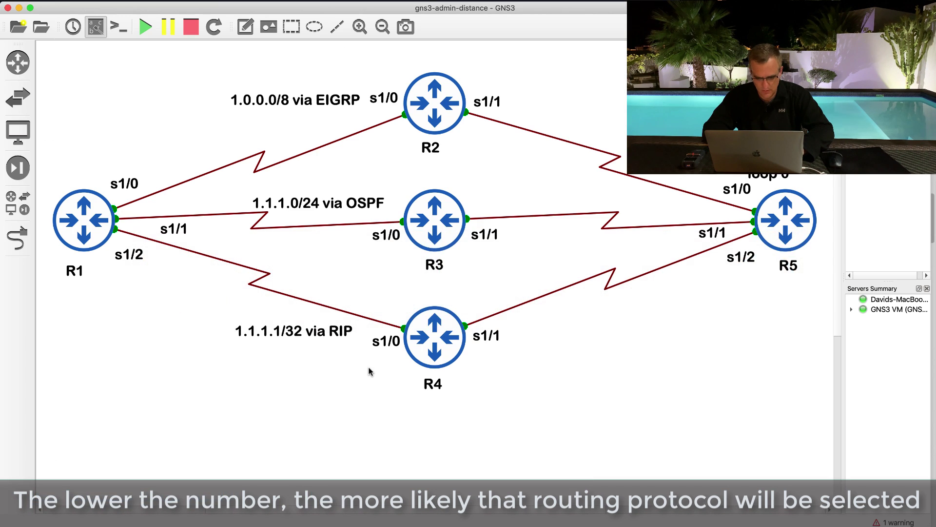
{"action": "key", "text": "super+Tab"}
{"action": "key", "text": "super+Tab"}
{"action": "key", "text": "super+Tab"}
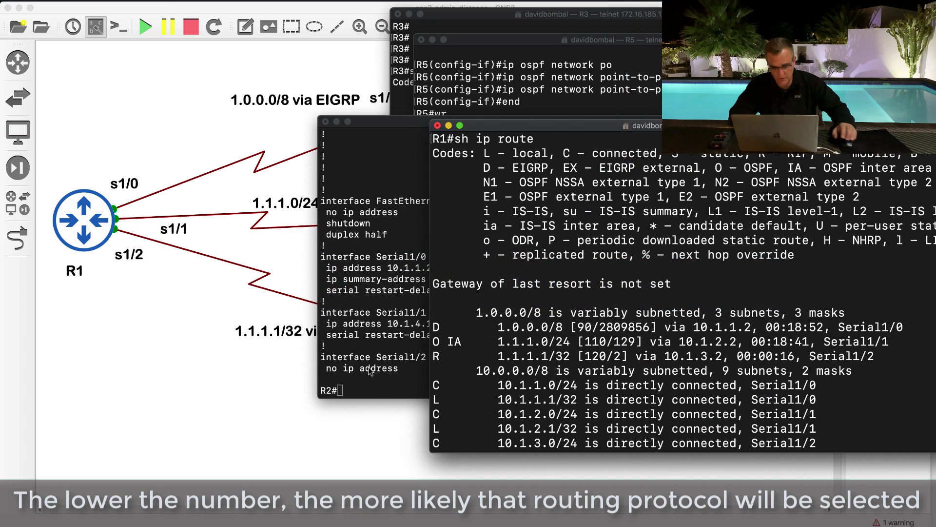
{"action": "left_click", "coordinate": [271, 400]}
{"action": "right_click", "coordinate": [275, 524]}
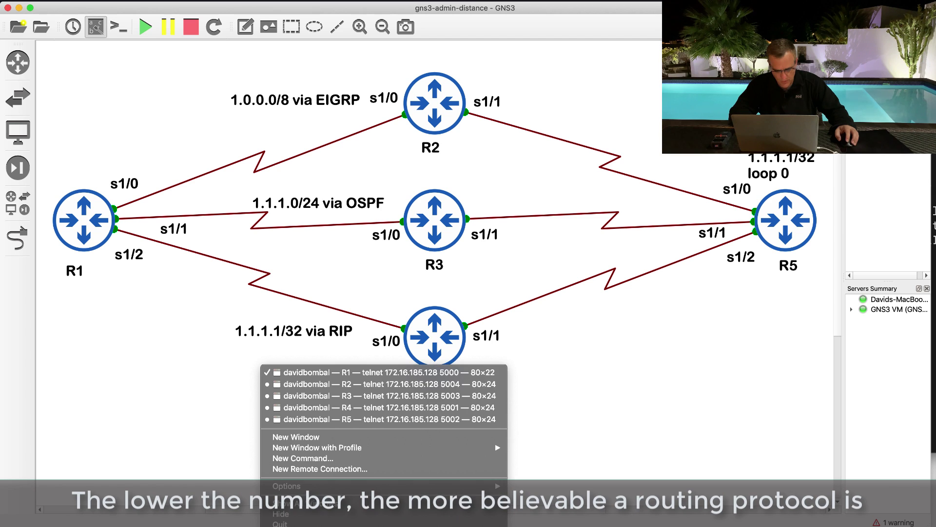
{"action": "left_click", "coordinate": [333, 374]}
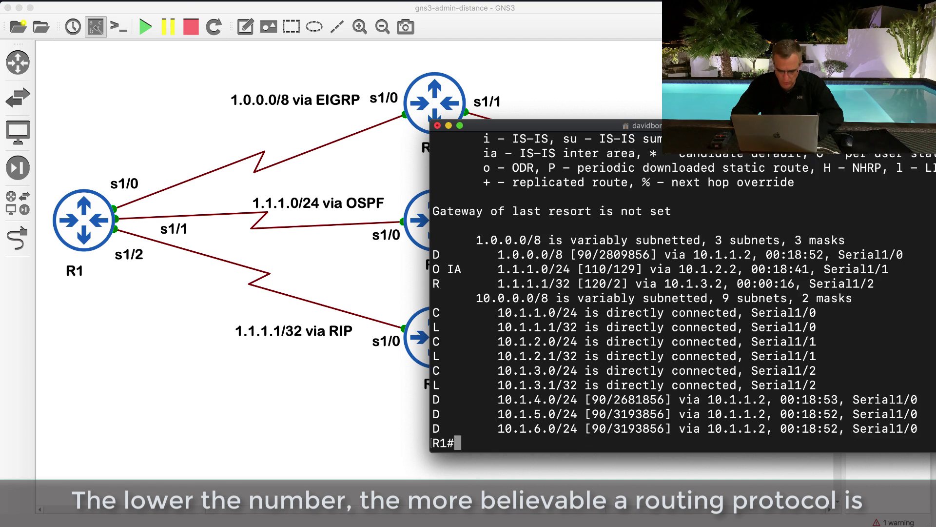
Highlight the EIGRP, OSPF and RIP routes in R1's routing table and run a traceroute from R1 to 1.1.1.1.
{"action": "key", "text": "Return"}
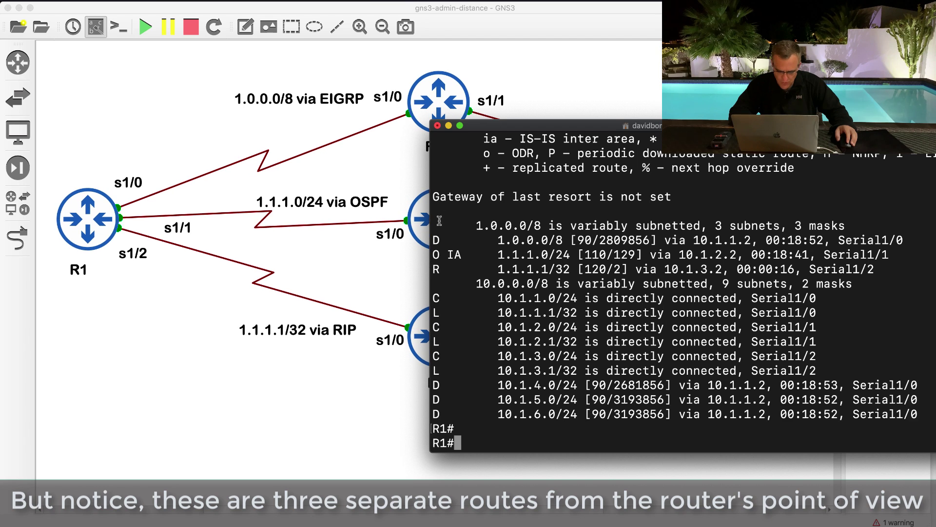
{"action": "left_click_drag", "start_coordinate": [436, 234], "coordinate": [882, 273]}
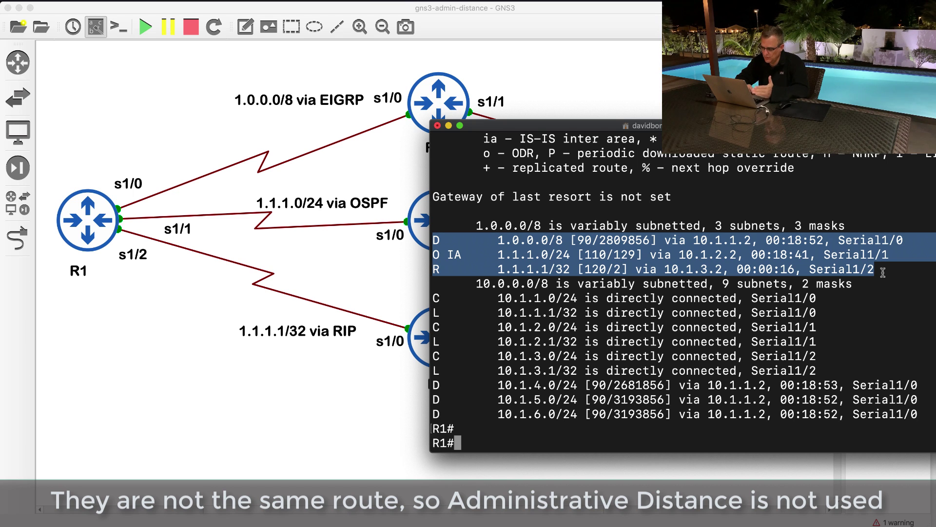
{"action": "type", "text": "tr"}
{"action": "key", "text": "Tab"}
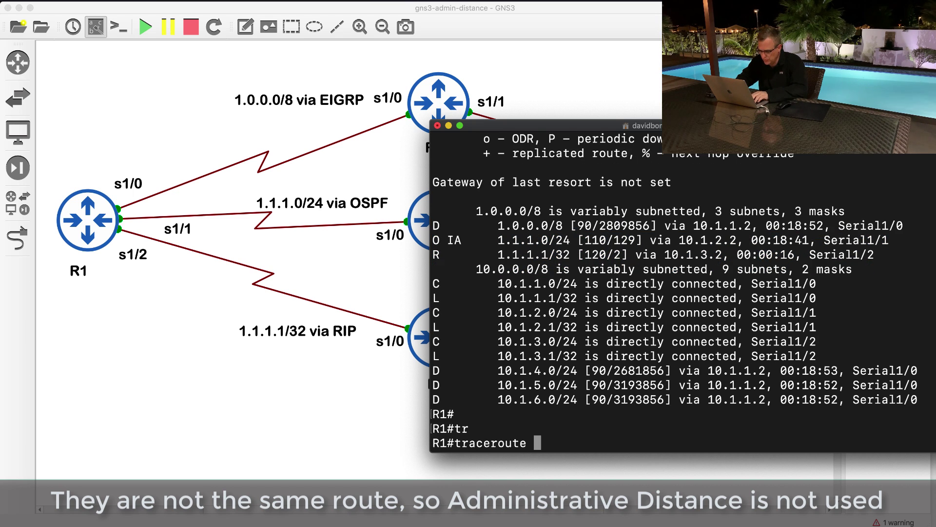
{"action": "type", "text": "1.1.1.1"}
{"action": "key", "text": "Return"}
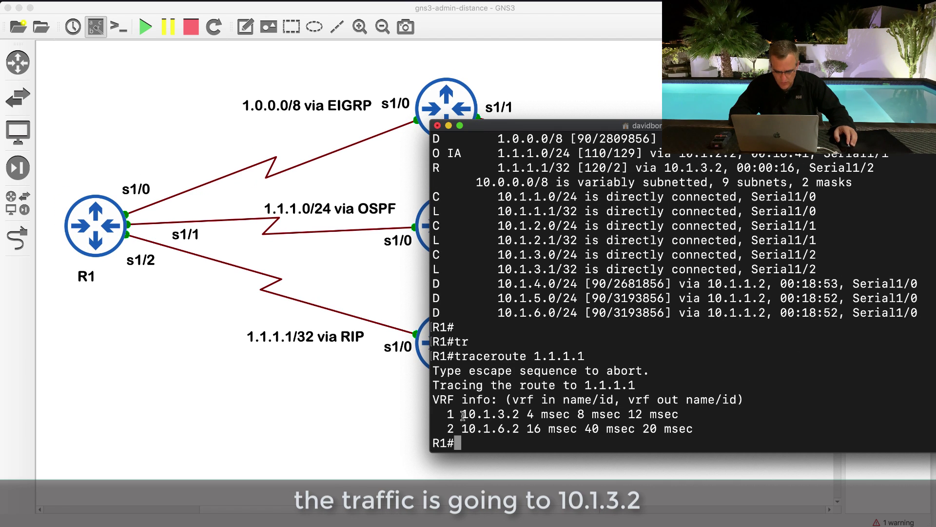
Highlight each hop address in the traceroute output and move R1's console aside to uncover R2, R3 and R4 in the topology.
{"action": "left_click_drag", "start_coordinate": [463, 415], "coordinate": [554, 415]}
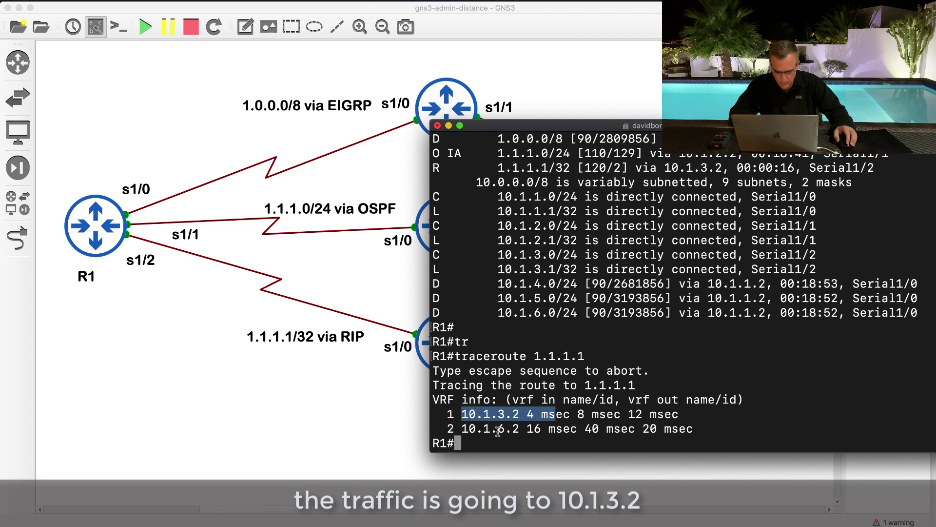
{"action": "left_click_drag", "start_coordinate": [462, 429], "coordinate": [541, 429]}
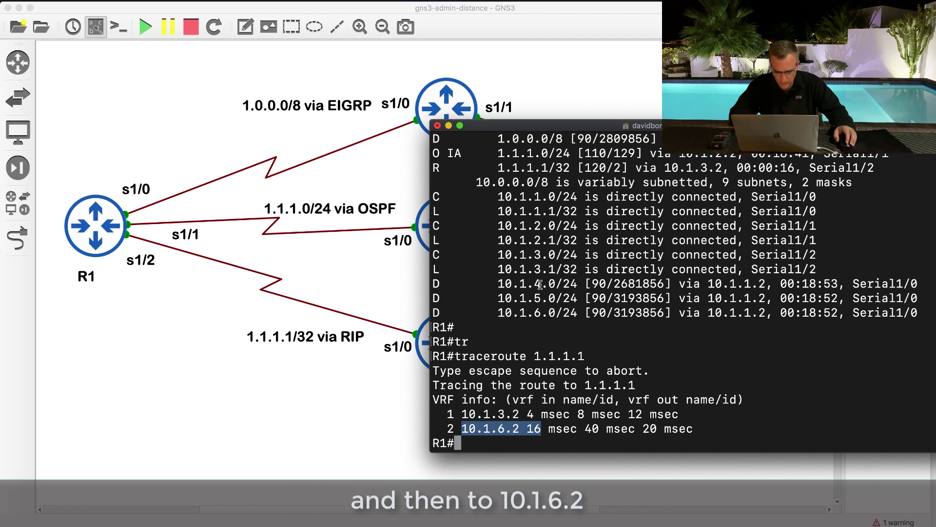
{"action": "left_click_drag", "start_coordinate": [578, 124], "coordinate": [664, 128]}
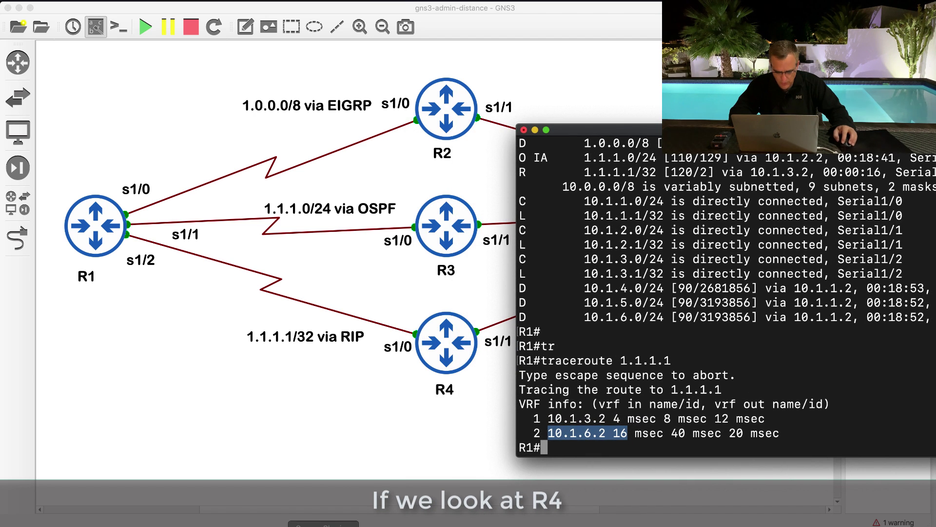
Bring up R4's console, list its interfaces with "sh ip int brief", and highlight the IP address of Serial1/0.
{"action": "right_click", "coordinate": [274, 525]}
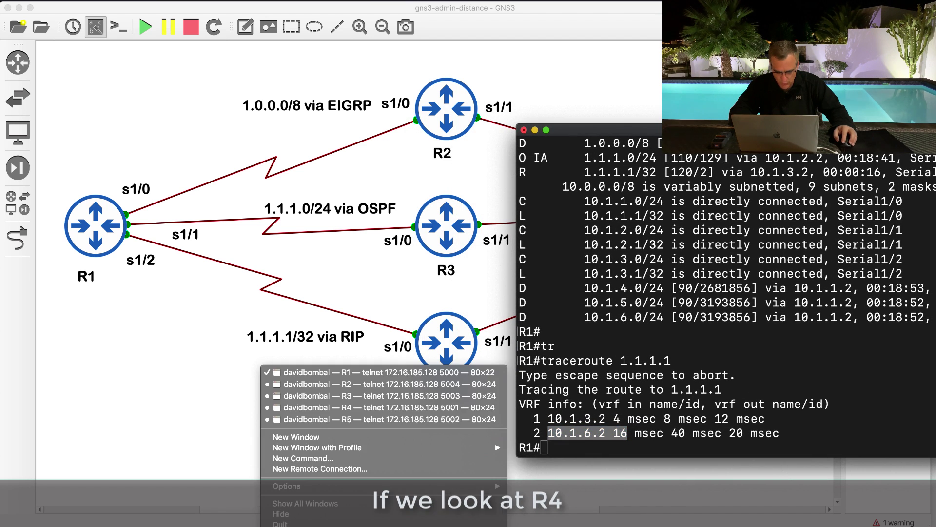
{"action": "left_click", "coordinate": [314, 407]}
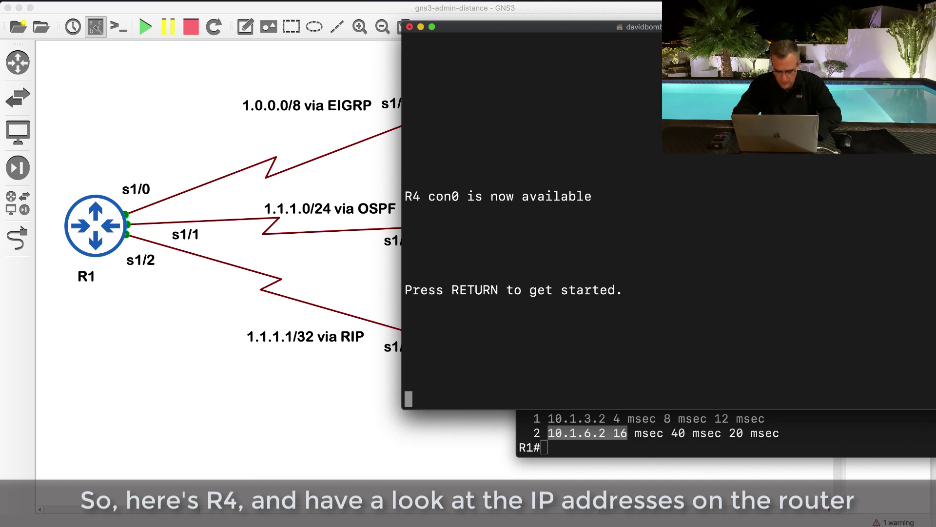
{"action": "key", "text": "Return"}
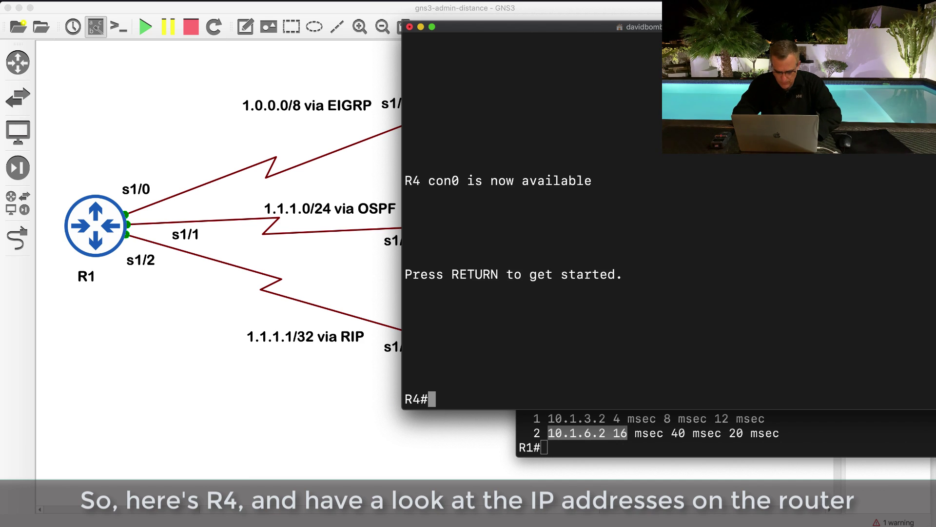
{"action": "type", "text": "sh ip int brief"}
{"action": "key", "text": "Return"}
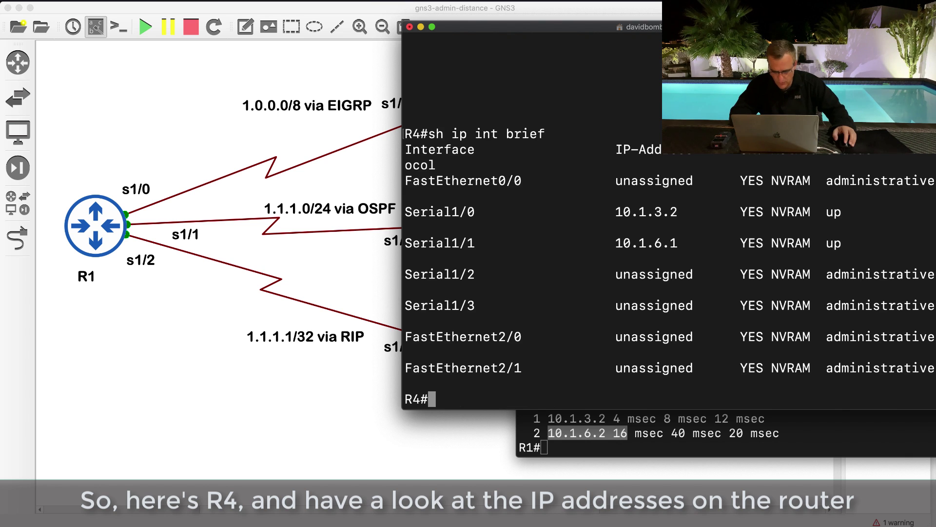
{"action": "left_click_drag", "start_coordinate": [570, 409], "coordinate": [570, 268]}
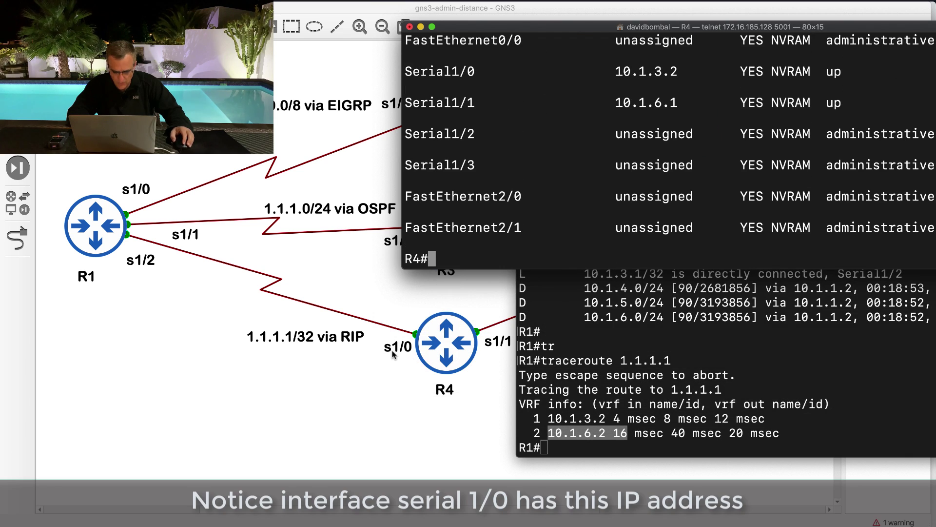
{"action": "left_click_drag", "start_coordinate": [608, 71], "coordinate": [691, 74]}
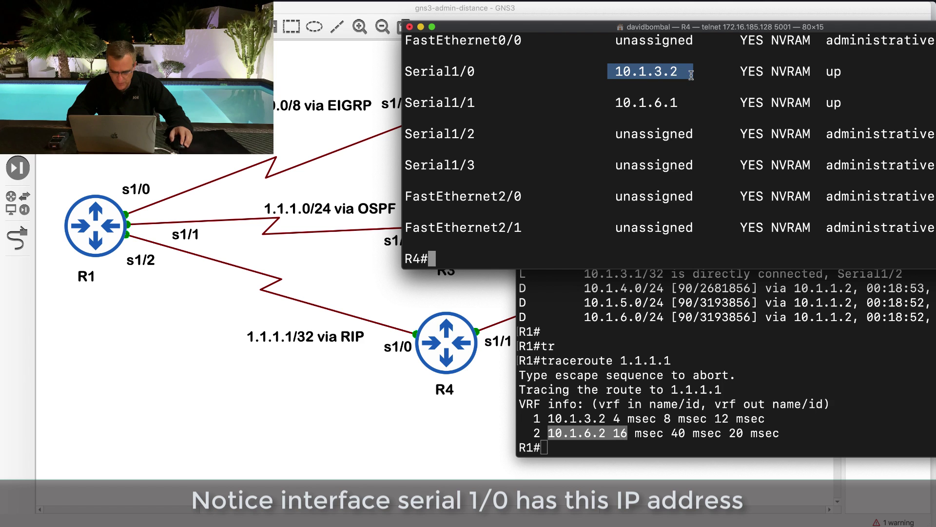
Return to R1's console, enlarge its text slightly, and highlight the first and second hops of the traceroute in turn.
{"action": "left_click", "coordinate": [571, 373]}
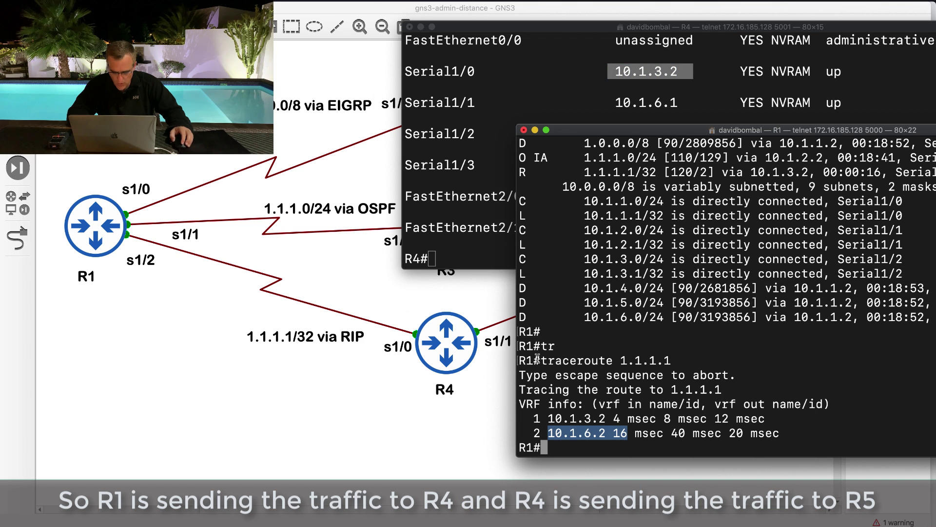
{"action": "key", "text": "super+plus"}
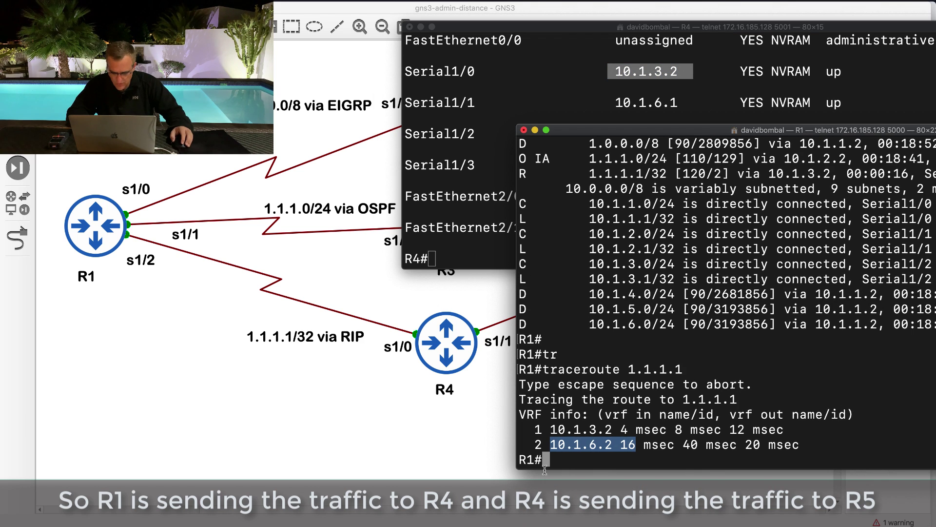
{"action": "left_click", "coordinate": [545, 434]}
{"action": "left_click_drag", "start_coordinate": [545, 430], "coordinate": [673, 427]}
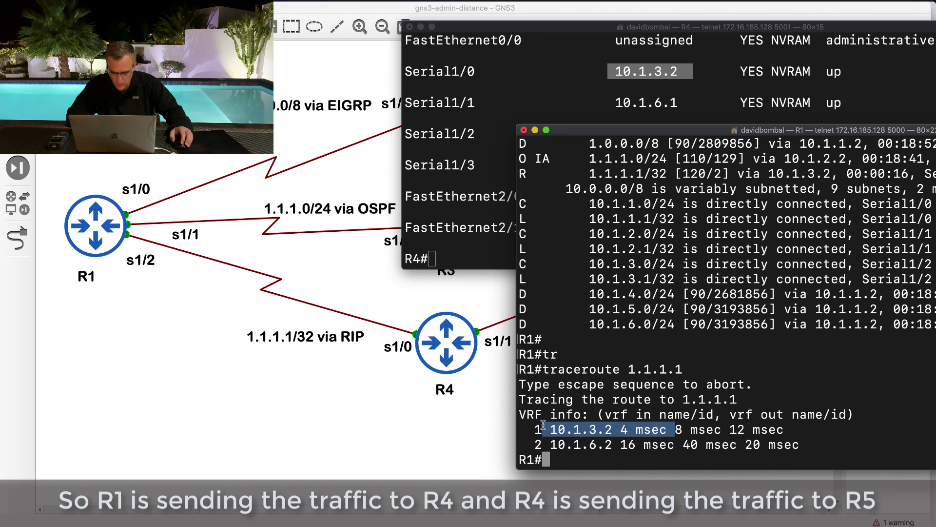
{"action": "left_click_drag", "start_coordinate": [550, 443], "coordinate": [763, 440]}
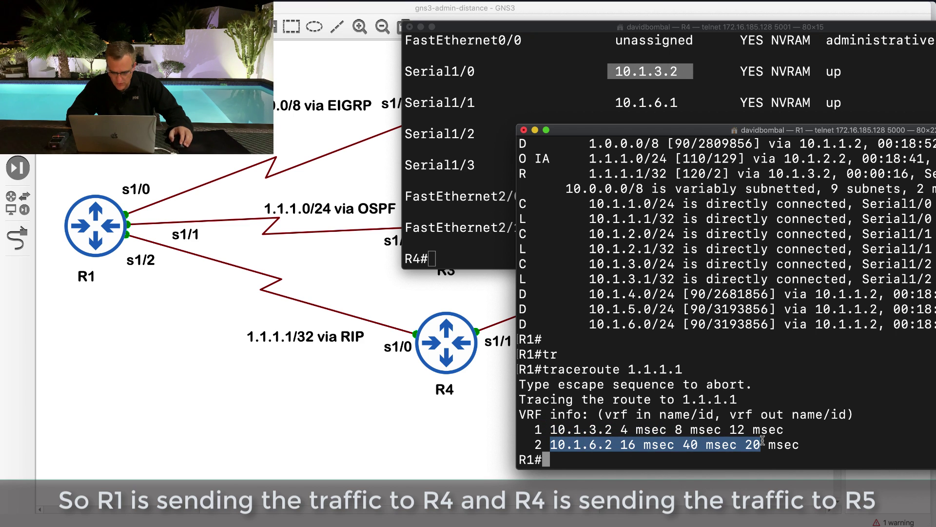
Highlight the IP address of Serial1/1 in R4's console and bring the full GNS3 topology to the front.
{"action": "left_click", "coordinate": [566, 71]}
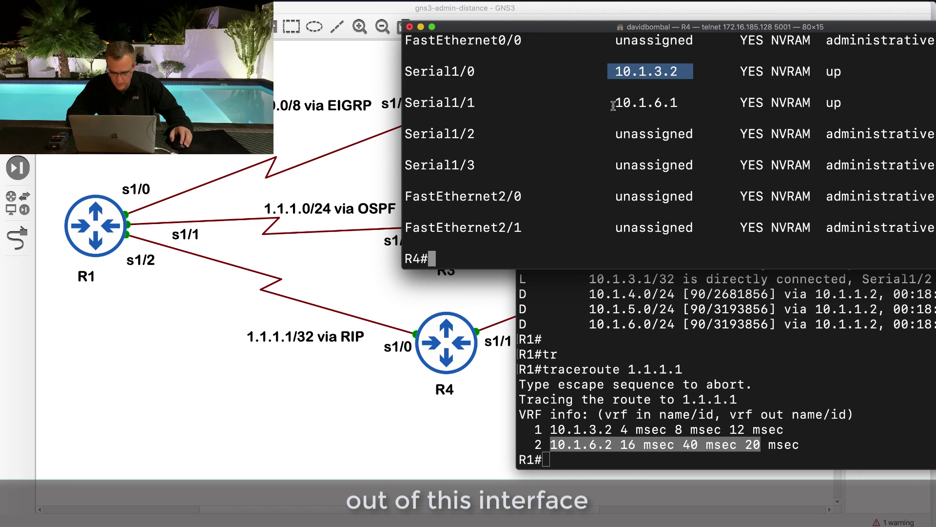
{"action": "left_click_drag", "start_coordinate": [613, 102], "coordinate": [697, 101]}
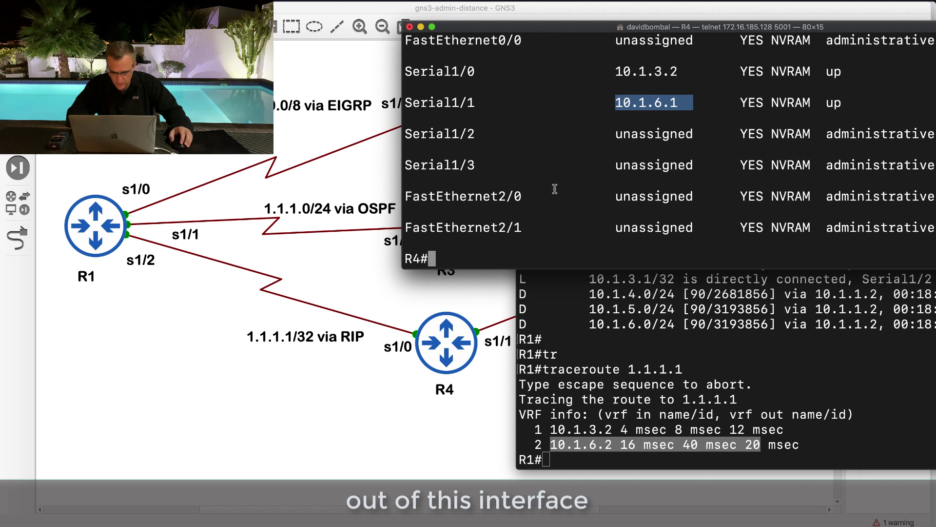
{"action": "left_click", "coordinate": [412, 433]}
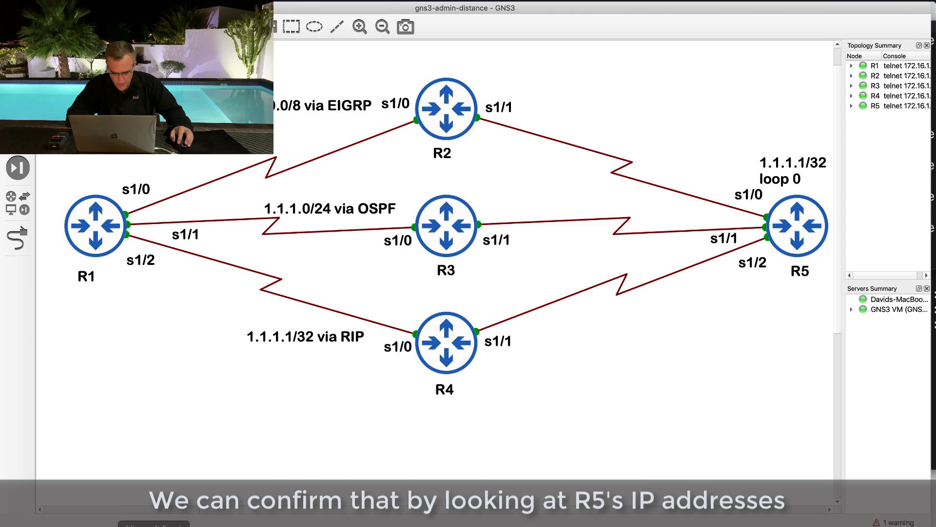
Bring up R5's console, exit its current session, and enlarge the console text.
{"action": "right_click", "coordinate": [275, 526]}
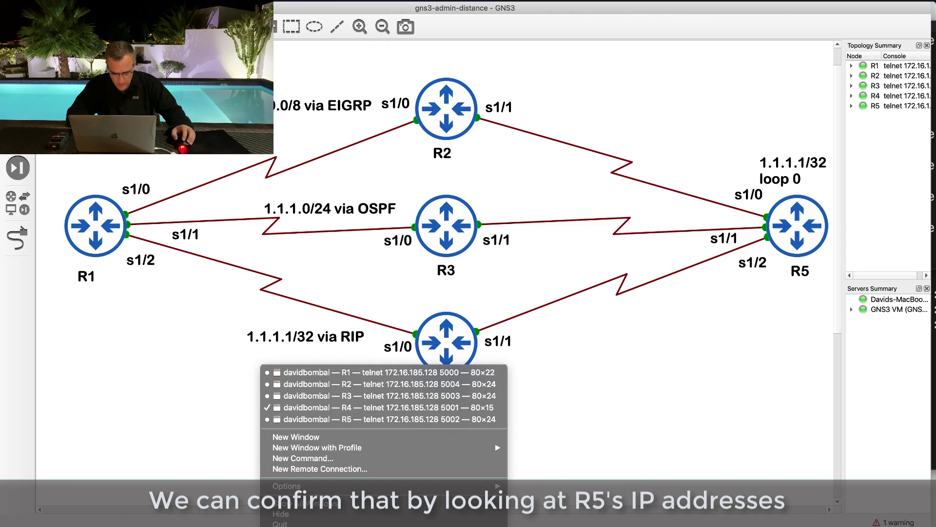
{"action": "left_click", "coordinate": [328, 423]}
{"action": "type", "text": "exit"}
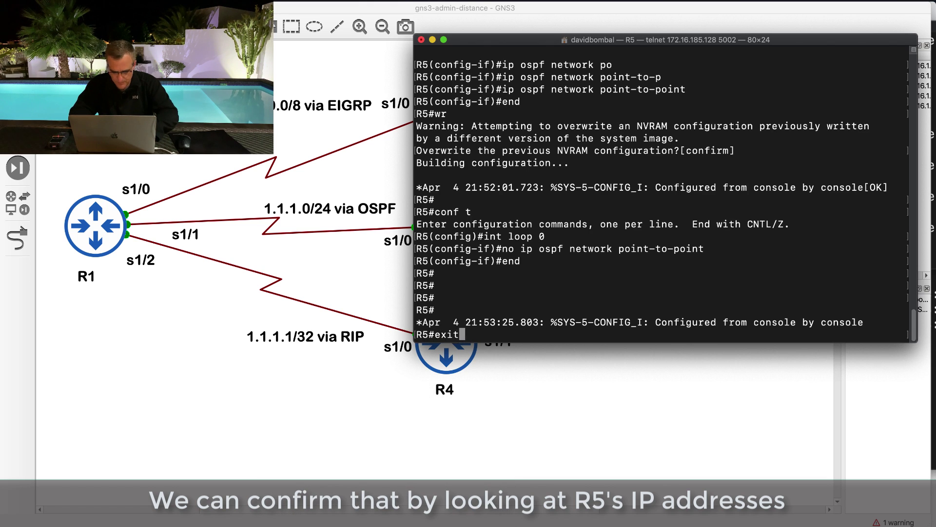
{"action": "key", "text": "Return"}
{"action": "key", "text": "super+plus"}
{"action": "key", "text": "super+plus"}
{"action": "key", "text": "super+plus"}
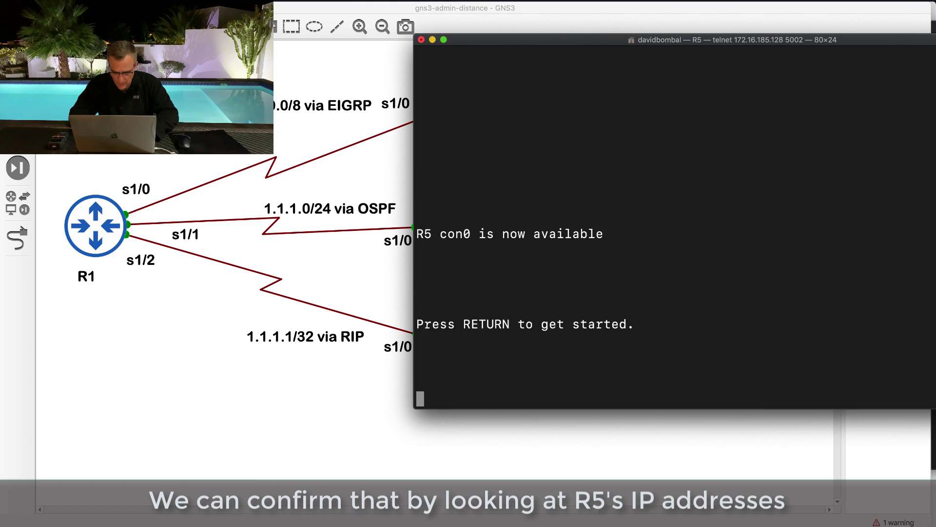
Start a new session on R5 and list its interfaces with "sh ip int brief".
{"action": "key", "text": "Return"}
{"action": "type", "text": "sh ip int rief"}
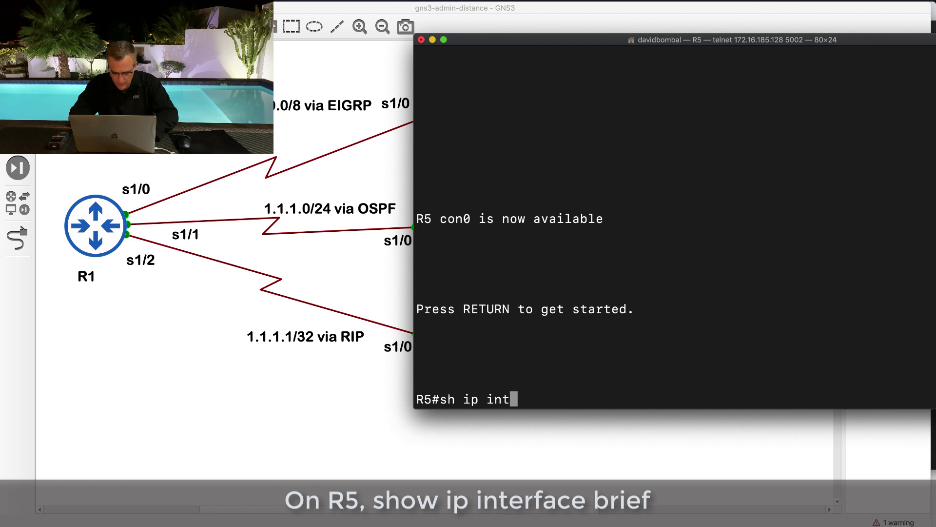
{"action": "key", "text": "BackSpace"}
{"action": "key", "text": "BackSpace"}
{"action": "key", "text": "BackSpace"}
{"action": "key", "text": "BackSpace"}
{"action": "type", "text": "brief"}
{"action": "key", "text": "Return"}
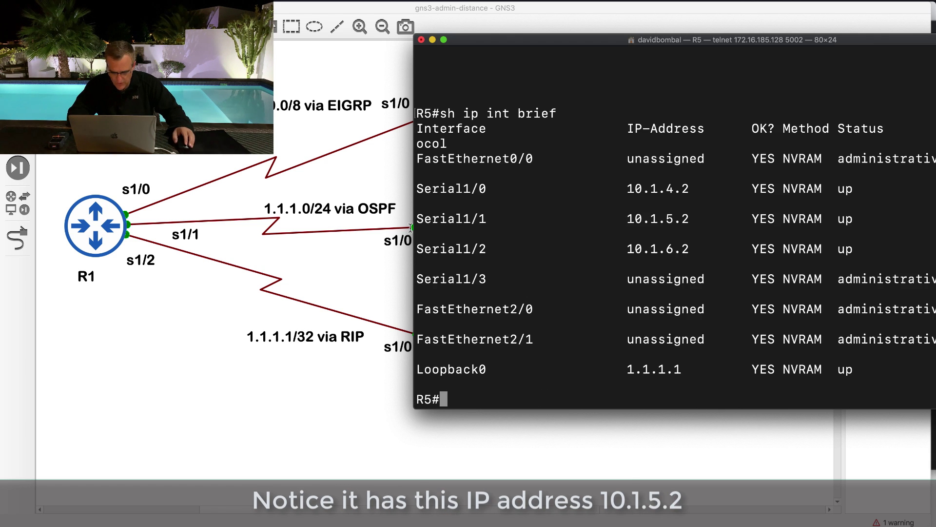
Highlight the Serial1/1 and Serial1/2 rows in R5's interface list, shortening the console window to uncover the R4–R5 link.
{"action": "left_click_drag", "start_coordinate": [418, 220], "coordinate": [767, 218]}
{"action": "left_click_drag", "start_coordinate": [663, 407], "coordinate": [673, 239]}
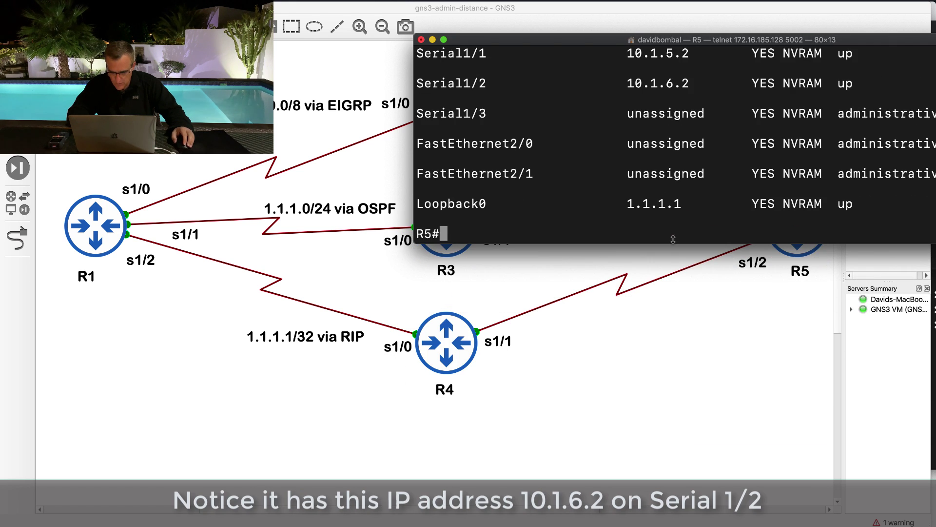
{"action": "left_click_drag", "start_coordinate": [419, 80], "coordinate": [870, 84]}
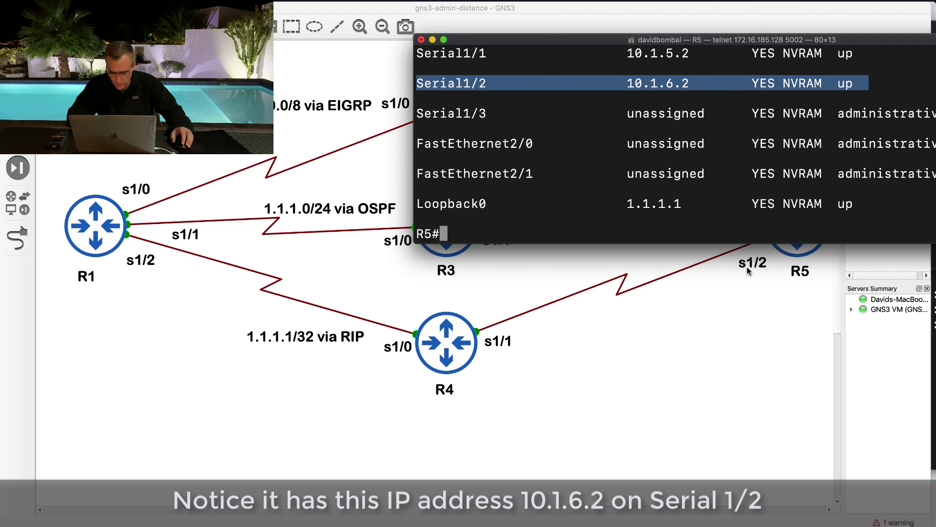
Place R4's console below R5's with their link visible between them, and highlight R4's Serial1/1 and Serial1/0 rows in turn.
{"action": "right_click", "coordinate": [384, 525]}
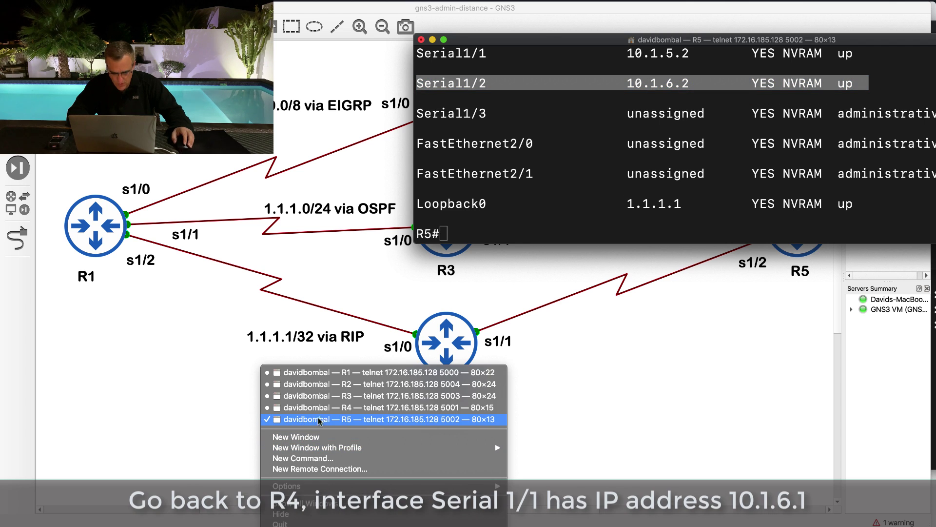
{"action": "left_click", "coordinate": [321, 408]}
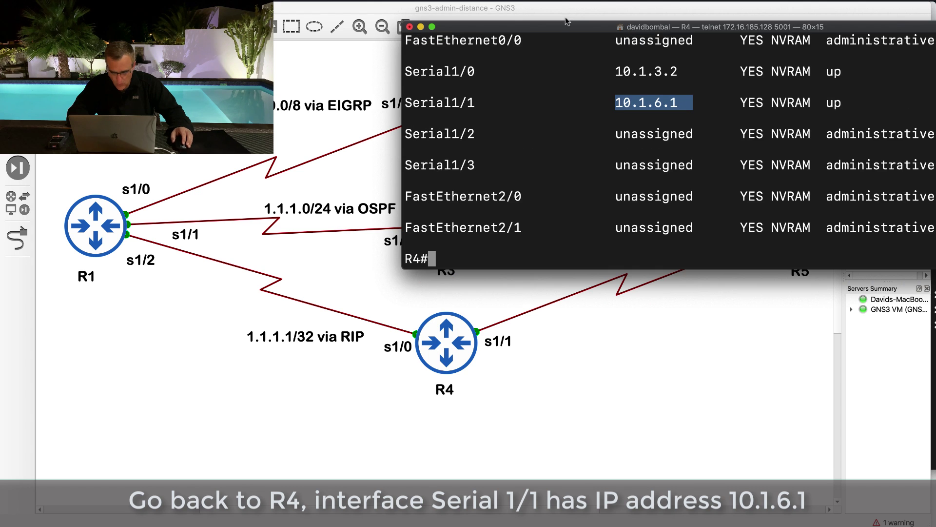
{"action": "left_click_drag", "start_coordinate": [573, 28], "coordinate": [580, 249]}
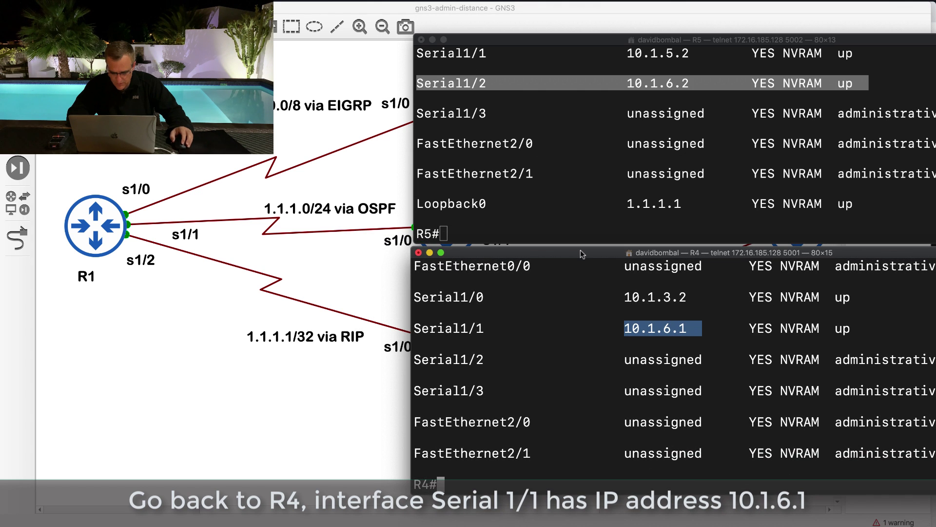
{"action": "left_click", "coordinate": [500, 352]}
{"action": "left_click_drag", "start_coordinate": [728, 318], "coordinate": [745, 328]}
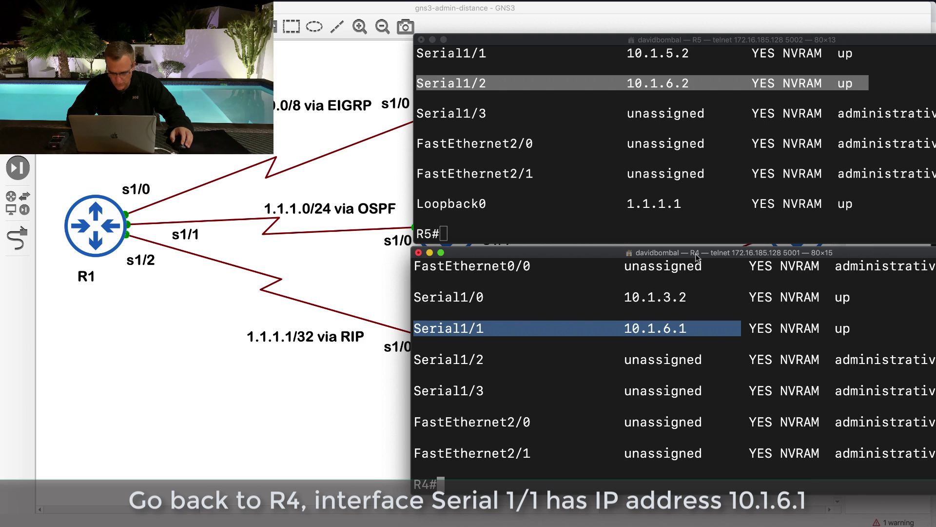
{"action": "left_click_drag", "start_coordinate": [697, 257], "coordinate": [701, 360]}
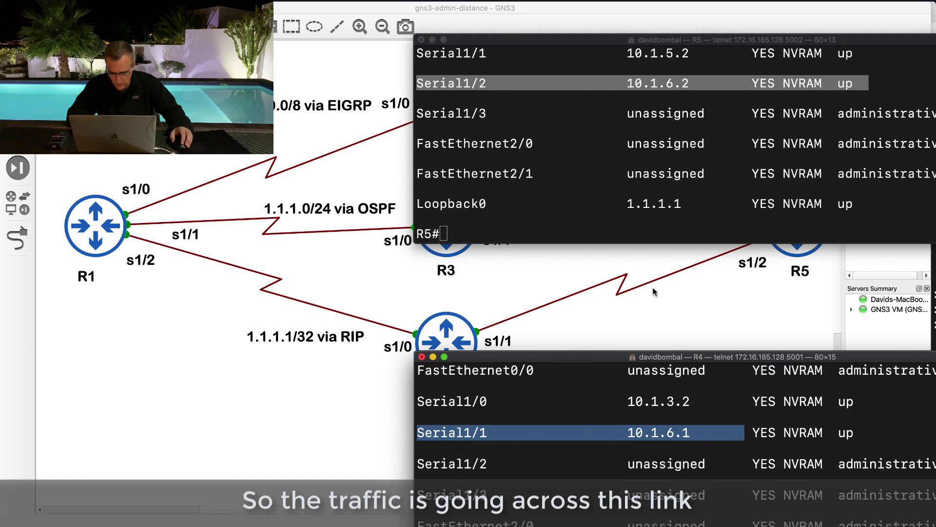
{"action": "left_click", "coordinate": [566, 393]}
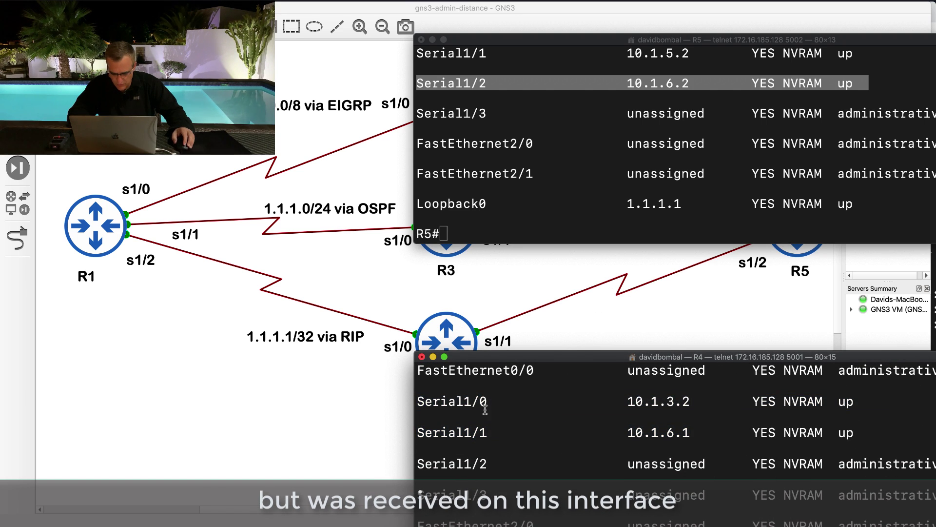
{"action": "left_click_drag", "start_coordinate": [423, 401], "coordinate": [885, 396]}
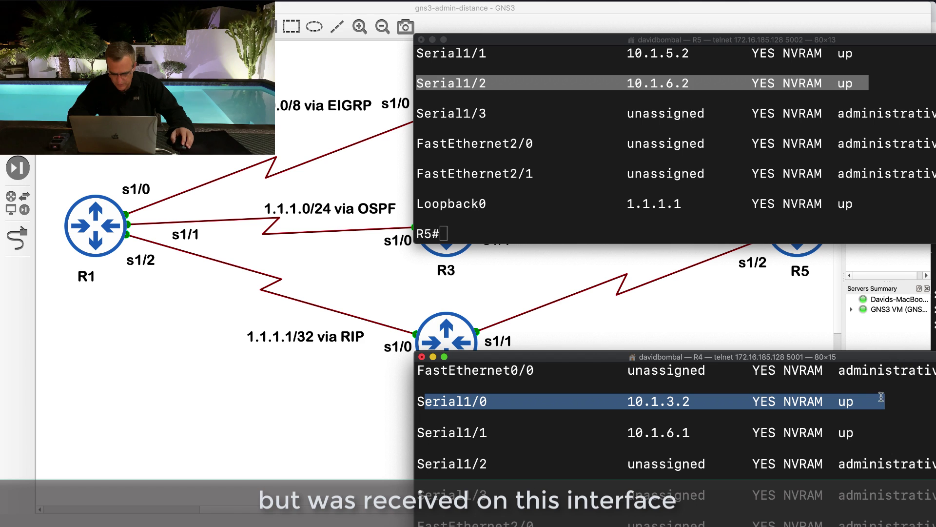
Place R1's console above R4's, shorten it to uncover the R4 links, and highlight the first hop of its traceroute output.
{"action": "right_click", "coordinate": [384, 525]}
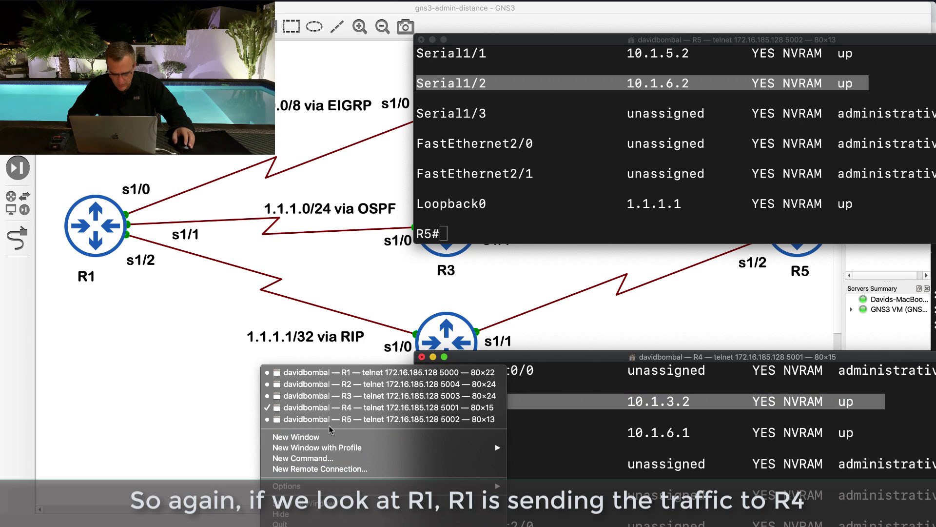
{"action": "left_click", "coordinate": [338, 373]}
{"action": "left_click_drag", "start_coordinate": [523, 155], "coordinate": [474, 13]}
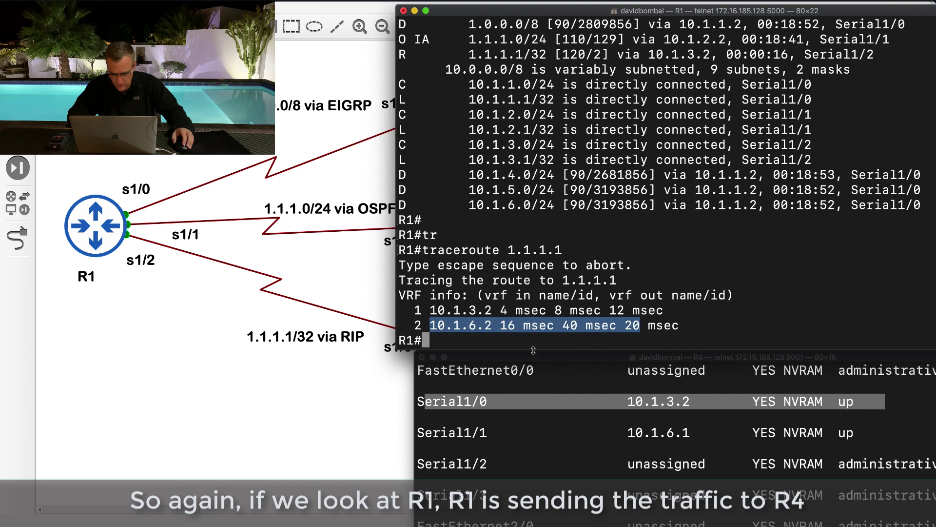
{"action": "left_click_drag", "start_coordinate": [533, 350], "coordinate": [534, 275]}
{"action": "left_click", "coordinate": [437, 221]}
{"action": "left_click_drag", "start_coordinate": [408, 235], "coordinate": [492, 236]}
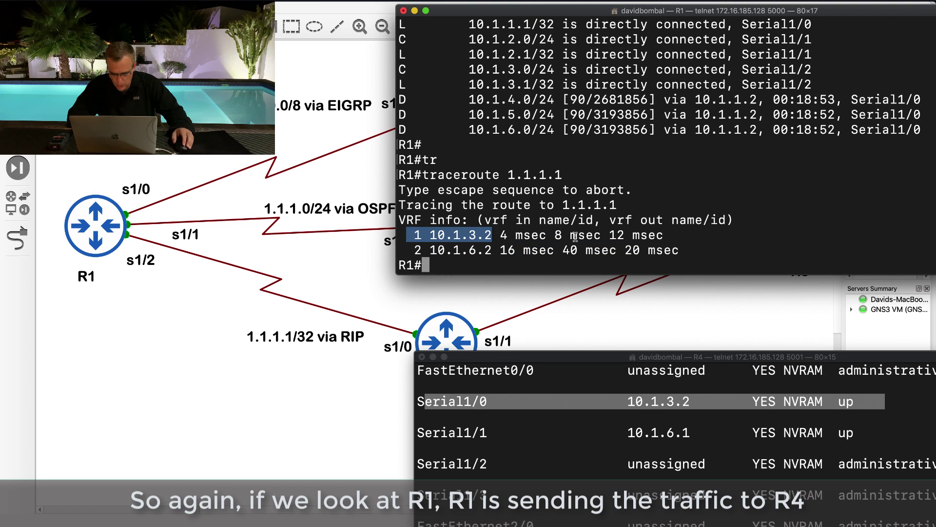
{"action": "left_click_drag", "start_coordinate": [576, 237], "coordinate": [689, 238]}
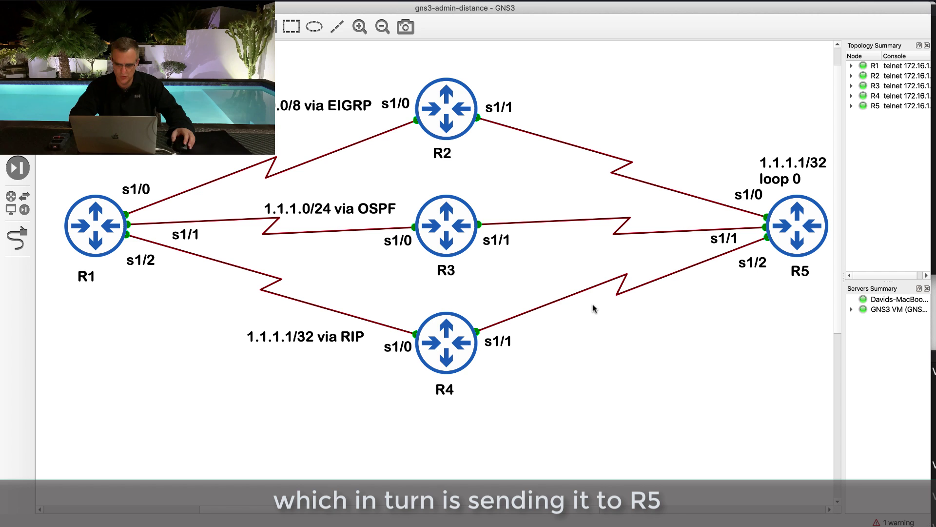
Run "sh ip route" on R1 and highlight the prefixes of the EIGRP, OSPF and RIP routes under 1.0.0.0/8.
{"action": "left_click", "coordinate": [593, 304]}
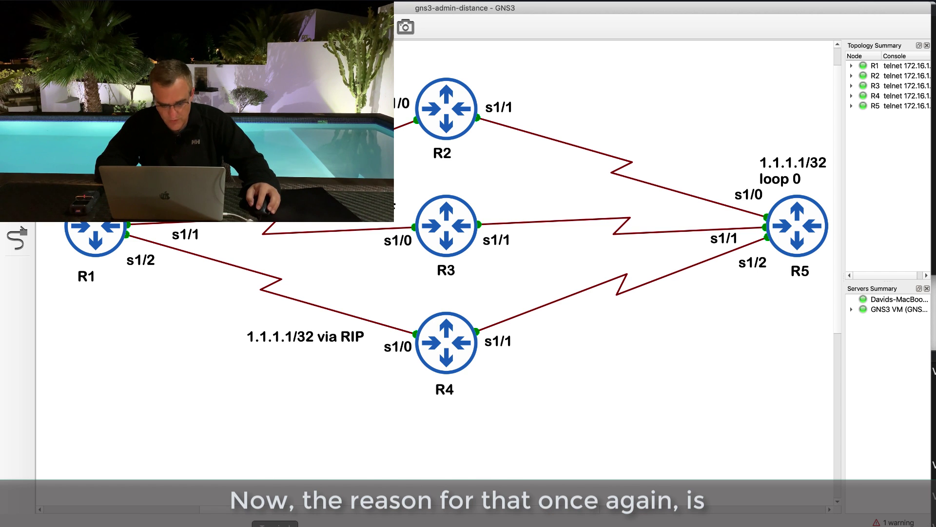
{"action": "right_click", "coordinate": [274, 522]}
{"action": "left_click", "coordinate": [342, 368]}
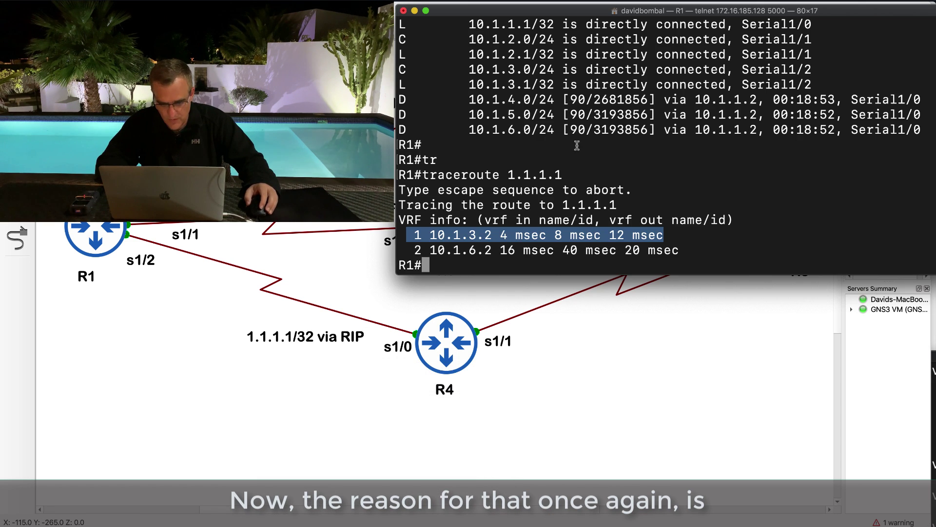
{"action": "type", "text": "sh ip route"}
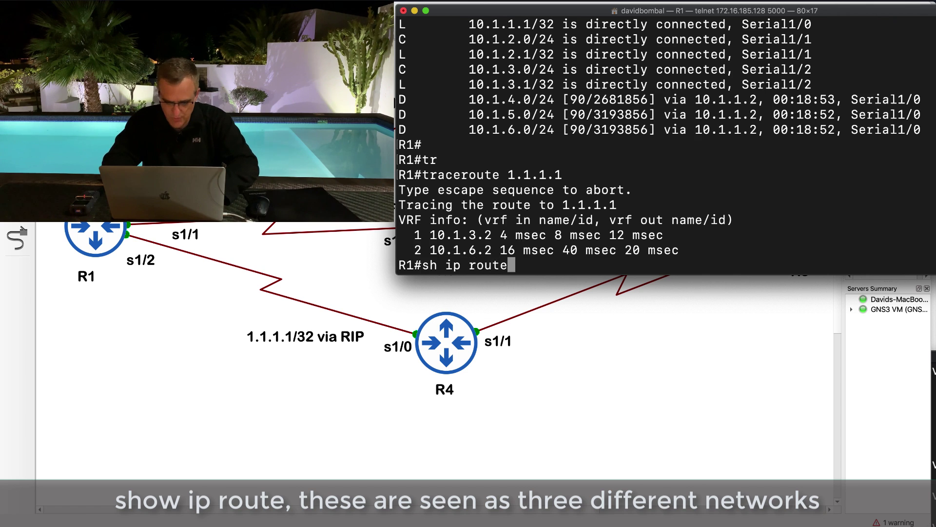
{"action": "key", "text": "Return"}
{"action": "left_click_drag", "start_coordinate": [445, 114], "coordinate": [575, 114]}
{"action": "left_click_drag", "start_coordinate": [465, 129], "coordinate": [552, 144]}
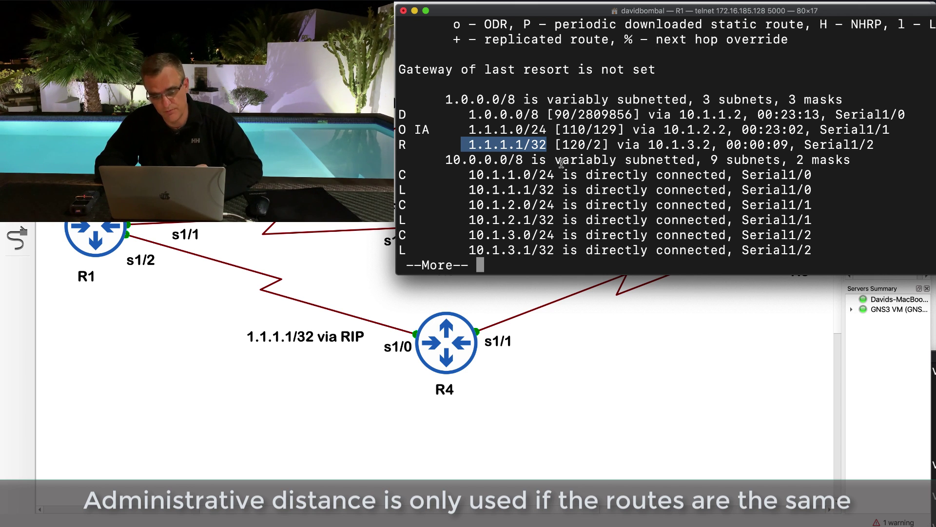
Bring up R2's console, start its session, and enlarge the console text.
{"action": "key", "text": "super+Tab"}
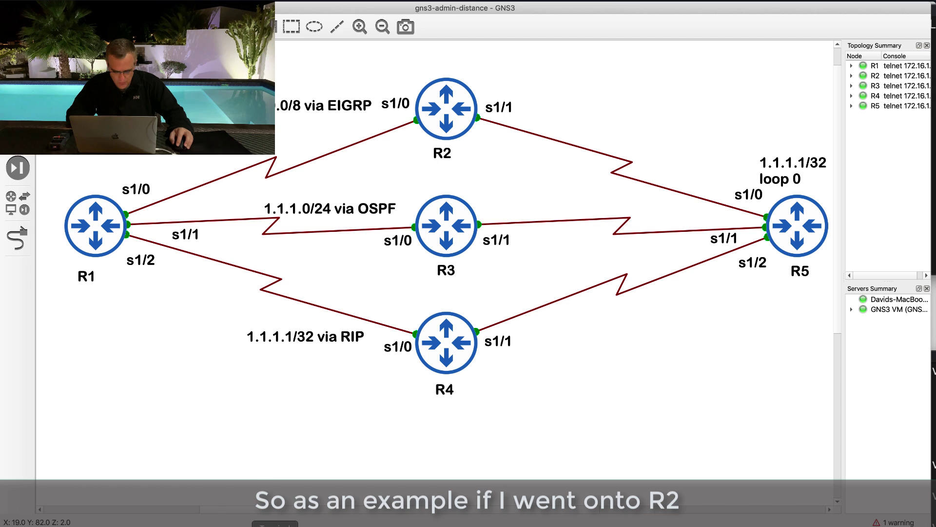
{"action": "right_click", "coordinate": [274, 524]}
{"action": "left_click", "coordinate": [312, 394]}
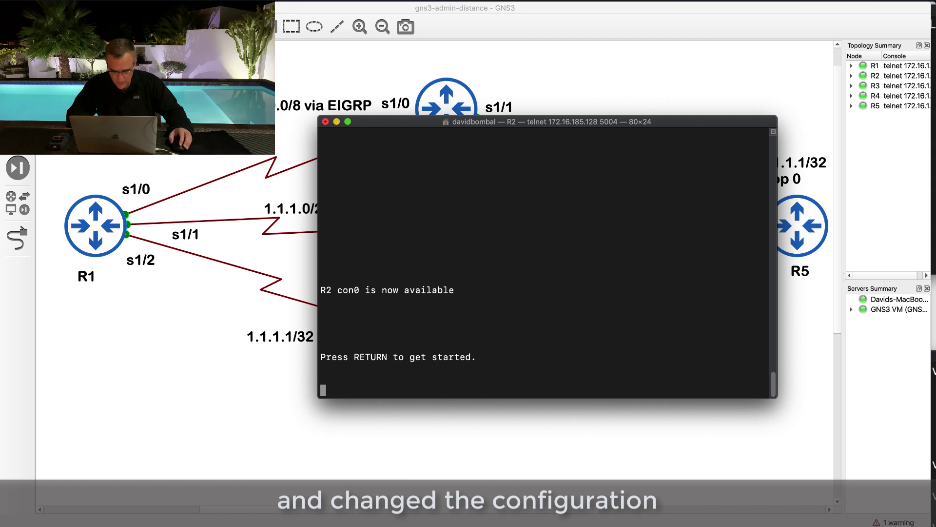
{"action": "key", "text": "Return"}
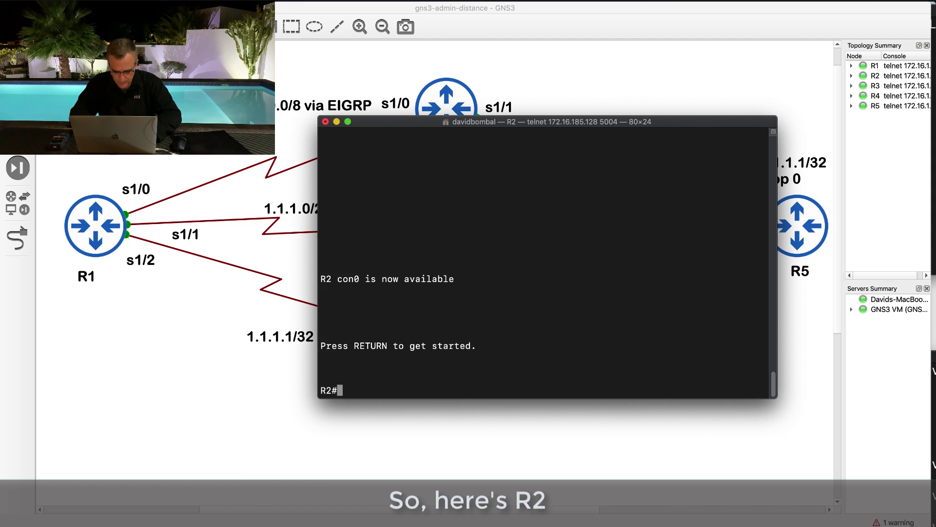
{"action": "key", "text": "super+plus"}
{"action": "key", "text": "super+plus"}
{"action": "key", "text": "super+plus"}
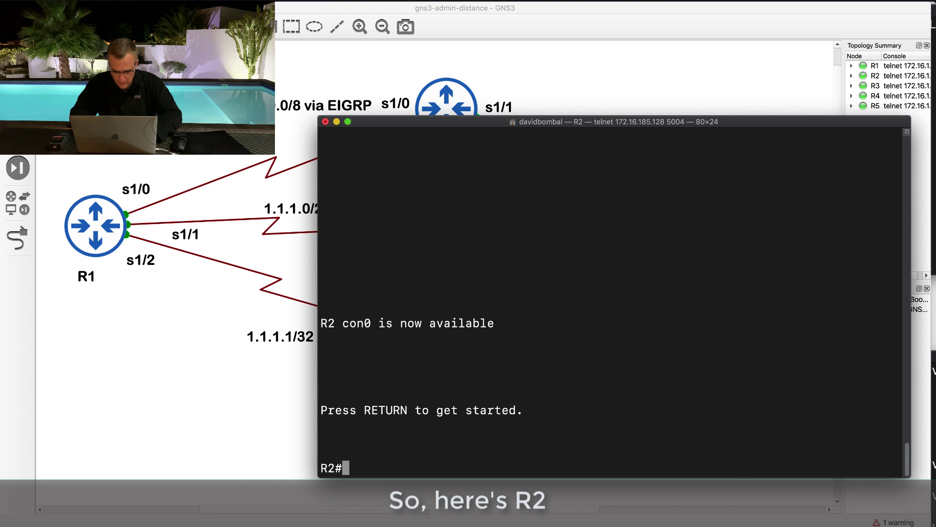
Display R2's Serial1/0 configuration with "sh run int s1/0" and copy its EIGRP summary-address line.
{"action": "type", "text": "sh run int g"}
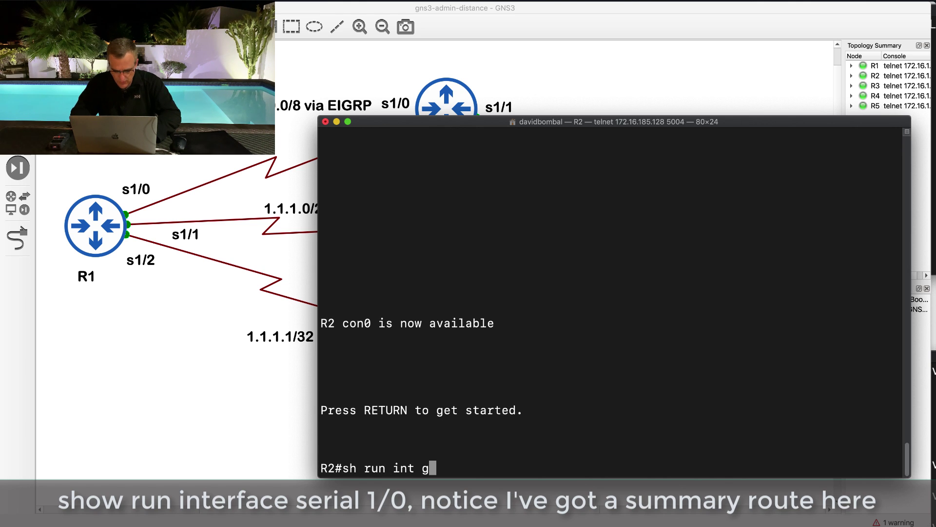
{"action": "key", "text": "BackSpace"}
{"action": "type", "text": "s1/0"}
{"action": "key", "text": "Return"}
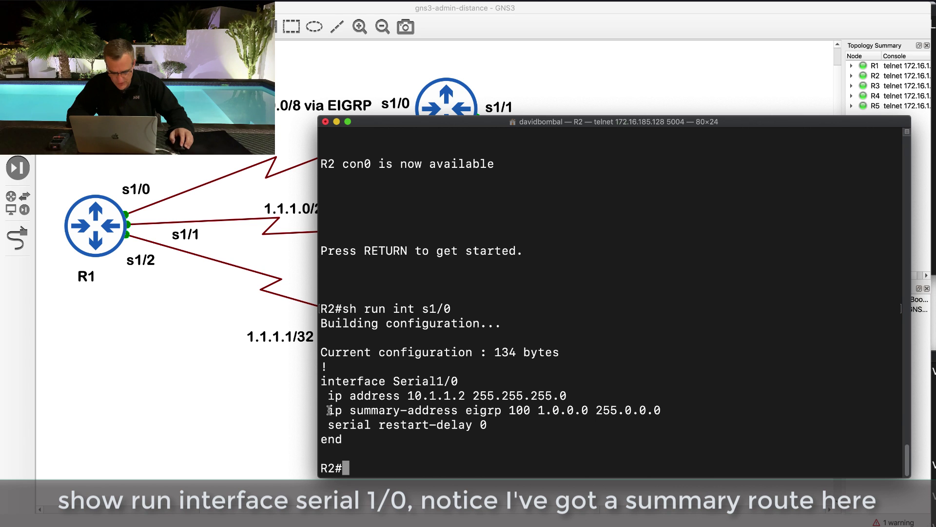
{"action": "left_click_drag", "start_coordinate": [329, 410], "coordinate": [730, 406]}
{"action": "key", "text": "super+c"}
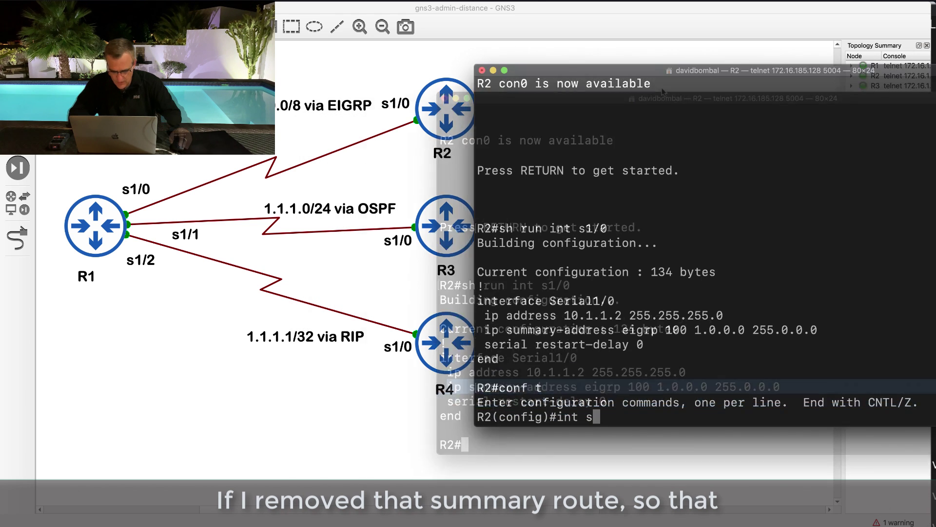
Remove the summary route from R2's Serial1/0 with "no ip summary-address eigrp 100 1.0.0.0 255.0.0.0" and end configuration mode.
{"action": "type", "text": "1/0"}
{"action": "key", "text": "Return"}
{"action": "type", "text": "no"}
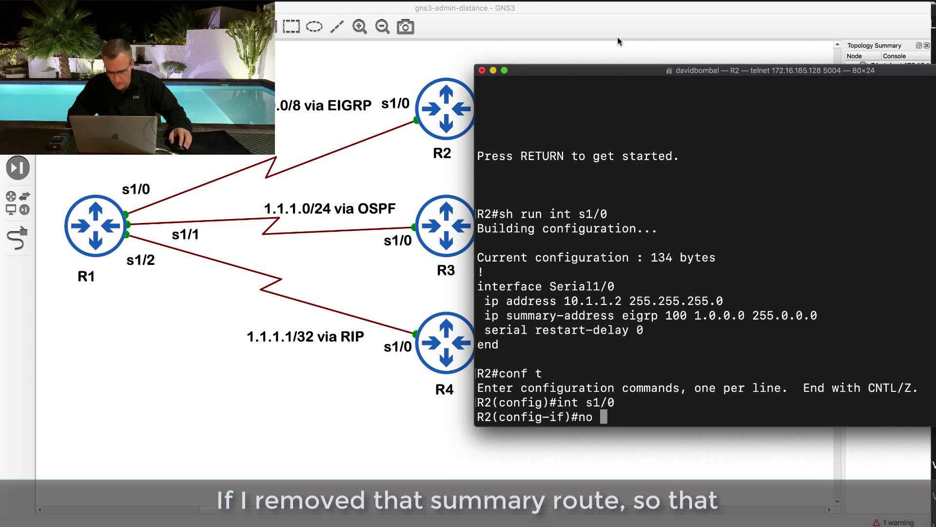
{"action": "left_click_drag", "start_coordinate": [482, 312], "coordinate": [840, 317]}
{"action": "key", "text": "super+v"}
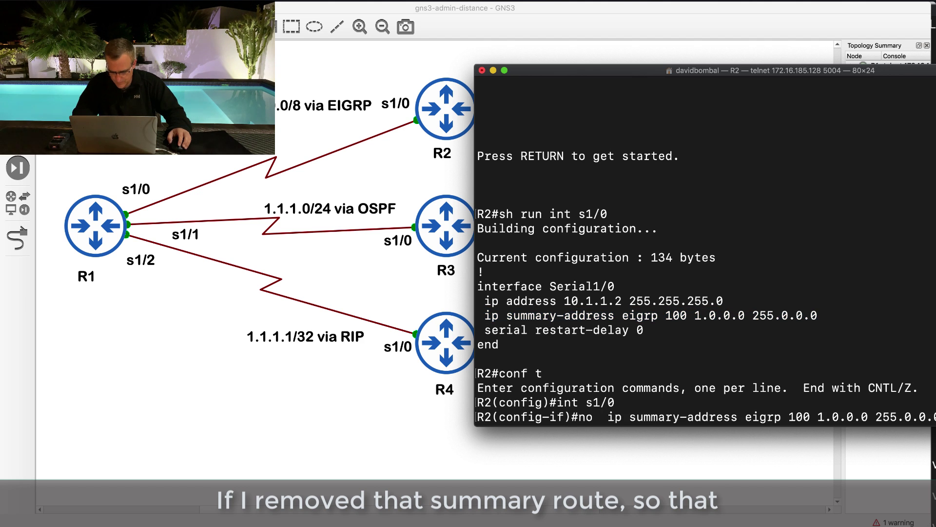
{"action": "key", "text": "Return"}
{"action": "type", "text": "end"}
{"action": "key", "text": "Return"}
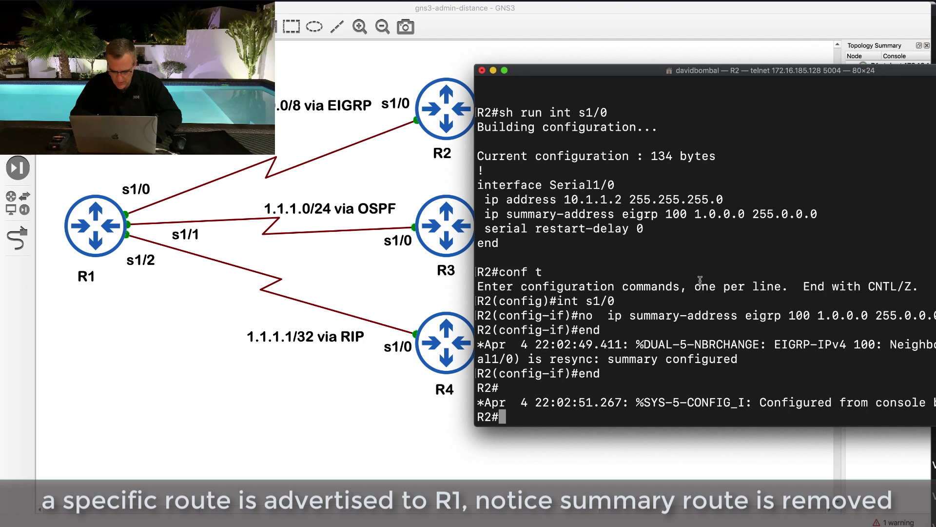
Rerun "sh run int s1/0" on R2 and highlight the resulting interface configuration.
{"action": "key", "text": "Up"}
{"action": "key", "text": "Up"}
{"action": "key", "text": "Return"}
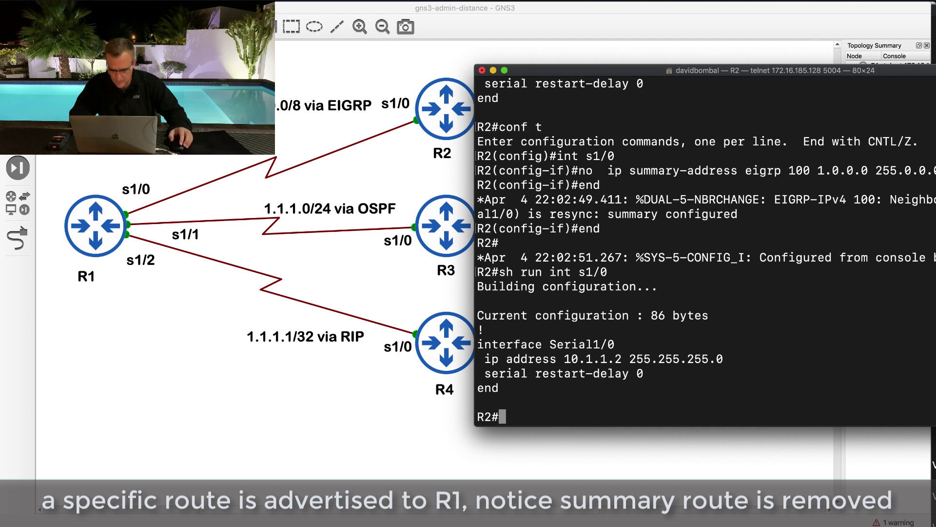
{"action": "left_click_drag", "start_coordinate": [498, 315], "coordinate": [581, 427]}
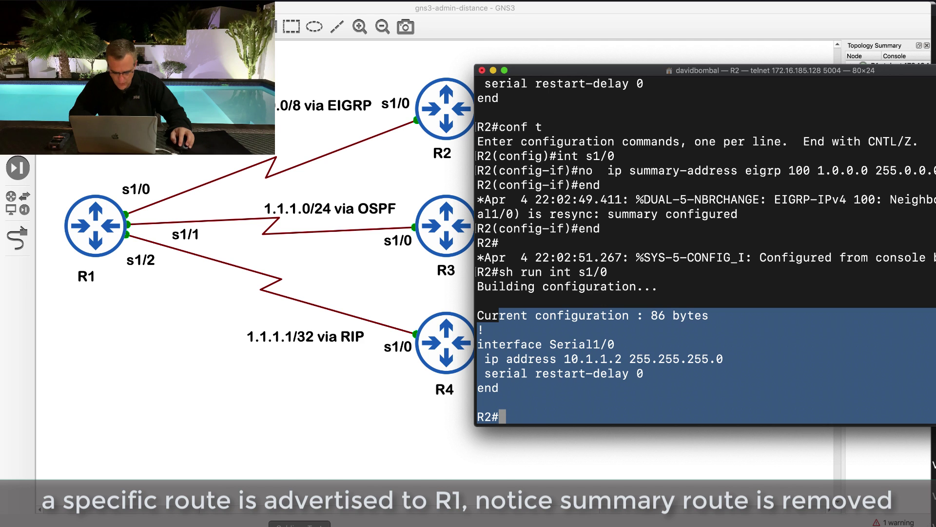
Return to R1's console, rerun "sh ip route", and highlight the block of routes under 1.0.0.0/8.
{"action": "right_click", "coordinate": [384, 524]}
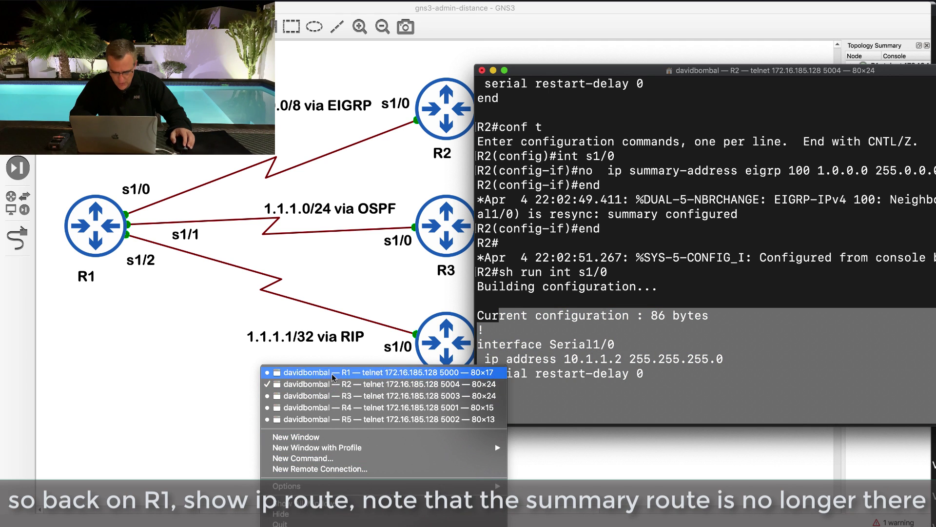
{"action": "left_click", "coordinate": [307, 372]}
{"action": "key", "text": "Return"}
{"action": "key", "text": "Return"}
{"action": "key", "text": "Return"}
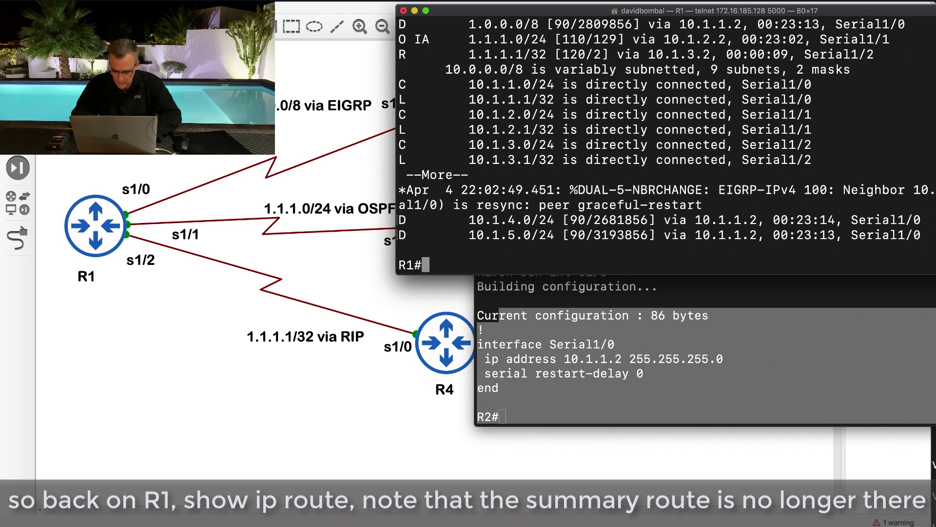
{"action": "key", "text": "Up"}
{"action": "key", "text": "Return"}
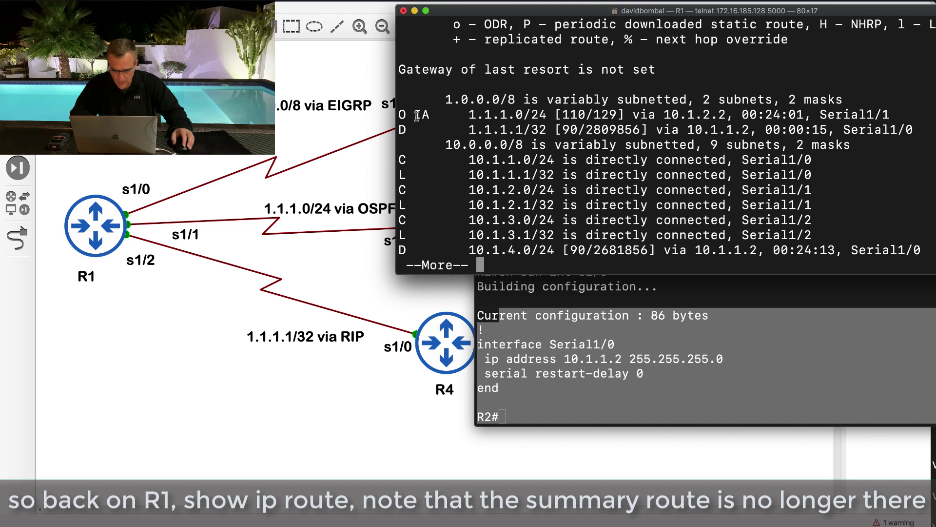
{"action": "left_click_drag", "start_coordinate": [401, 102], "coordinate": [736, 140]}
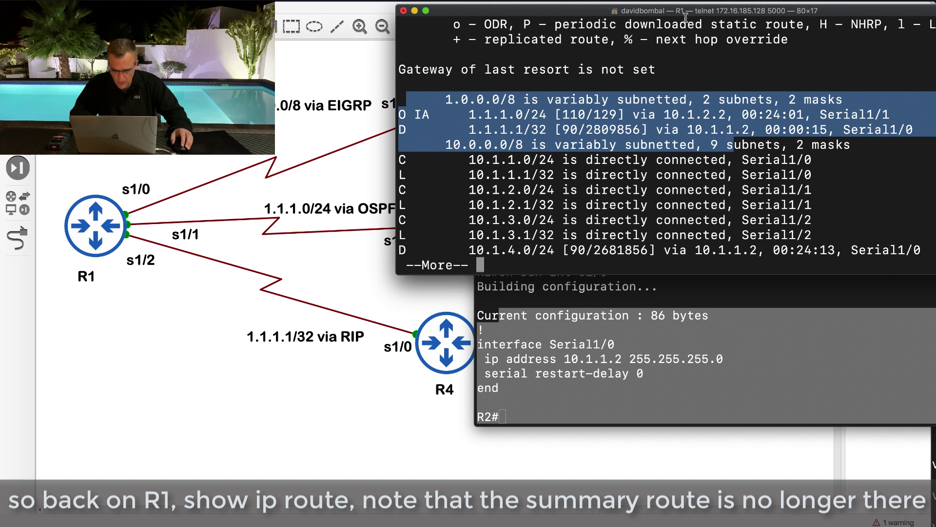
Enlarge R1's console and highlight the EIGRP 1.0.0.0/8 route in the earlier table, and the EIGRP 1.1.1.1/32 route in the newer one.
{"action": "left_click_drag", "start_coordinate": [685, 16], "coordinate": [655, 163]}
{"action": "left_click", "coordinate": [652, 149]}
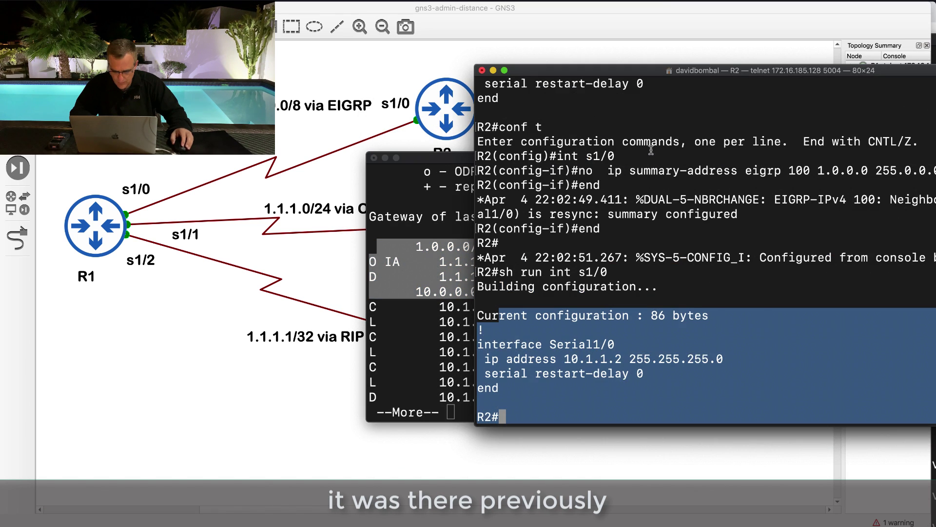
{"action": "left_click", "coordinate": [458, 173]}
{"action": "left_click_drag", "start_coordinate": [472, 154], "coordinate": [463, 50]}
{"action": "scroll", "coordinate": [473, 160], "scroll_direction": "up", "scroll_amount": 5}
{"action": "key", "text": "Return"}
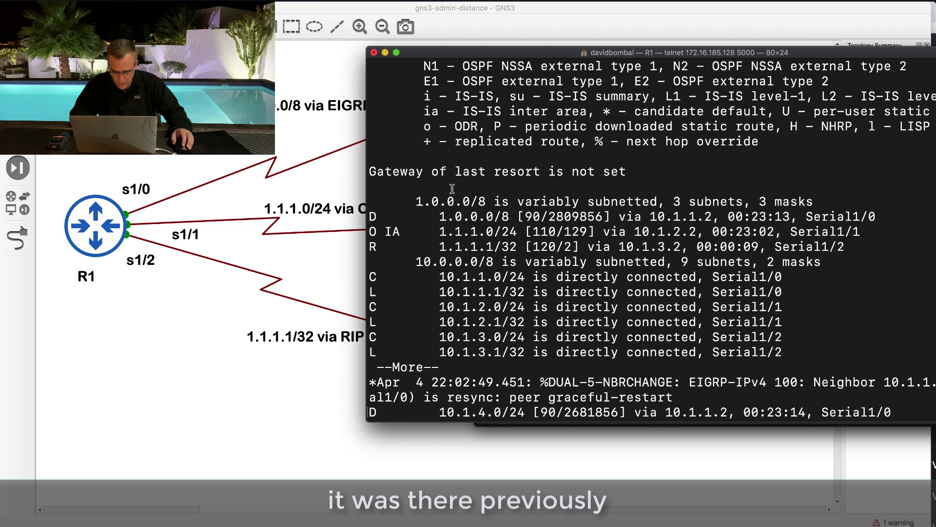
{"action": "left_click_drag", "start_coordinate": [372, 216], "coordinate": [879, 213]}
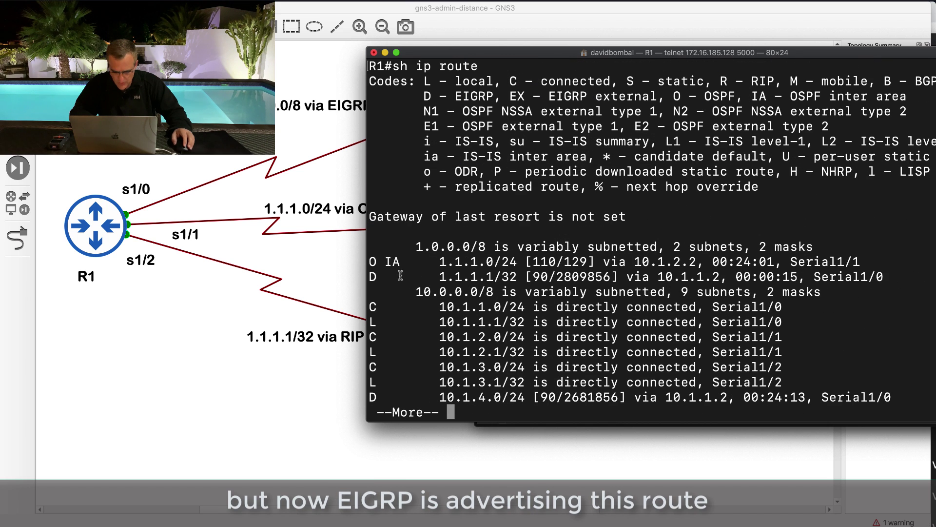
{"action": "left_click_drag", "start_coordinate": [372, 276], "coordinate": [887, 279]}
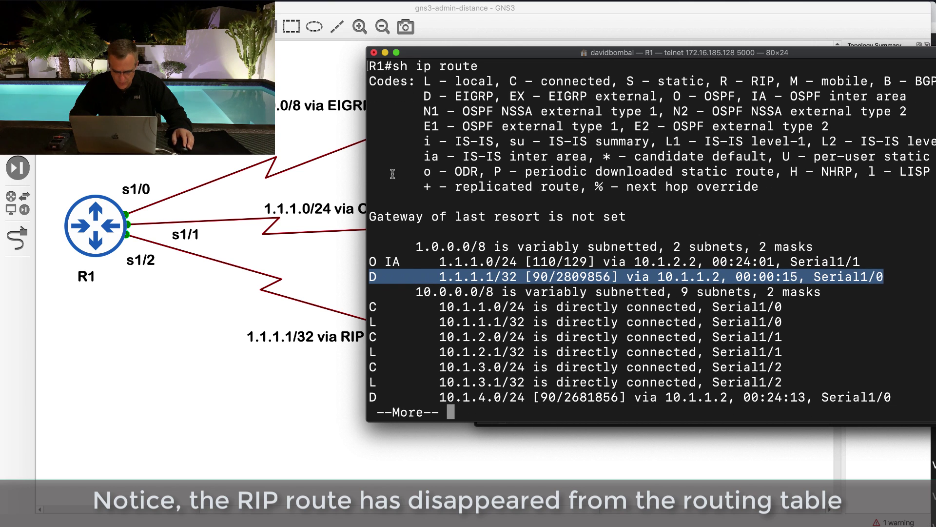
Highlight the RIP 1.1.1.1/32 route in R1's earlier routing table, plus its administrative distance of 120 and its R code.
{"action": "left_click_drag", "start_coordinate": [392, 174], "coordinate": [609, 382]}
{"action": "scroll", "coordinate": [619, 385], "scroll_direction": "up", "scroll_amount": 5}
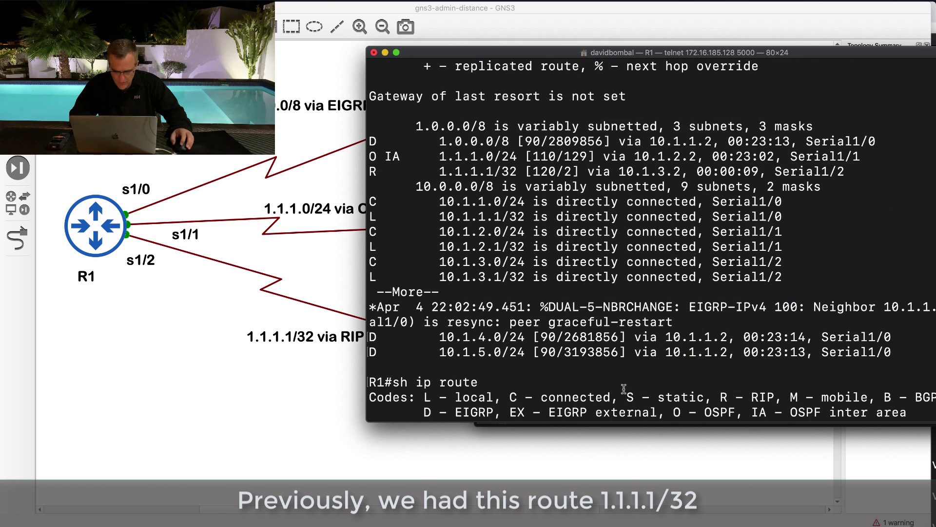
{"action": "left_click_drag", "start_coordinate": [372, 169], "coordinate": [926, 173]}
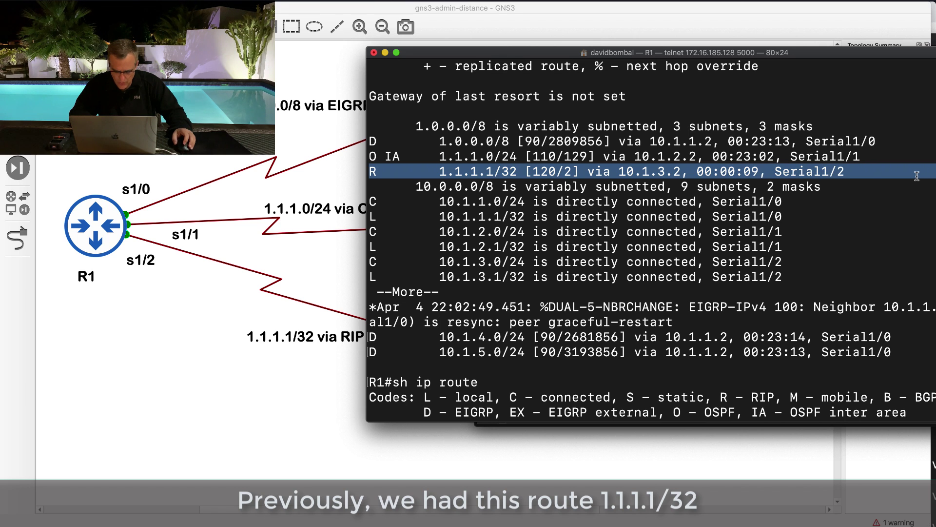
{"action": "scroll", "coordinate": [917, 176], "scroll_direction": "down", "scroll_amount": 1}
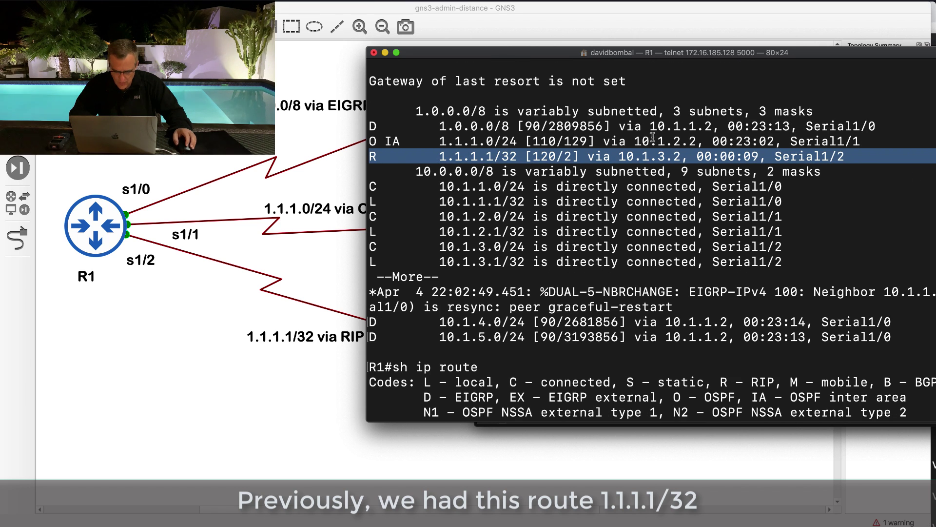
{"action": "left_click_drag", "start_coordinate": [526, 156], "coordinate": [555, 155]}
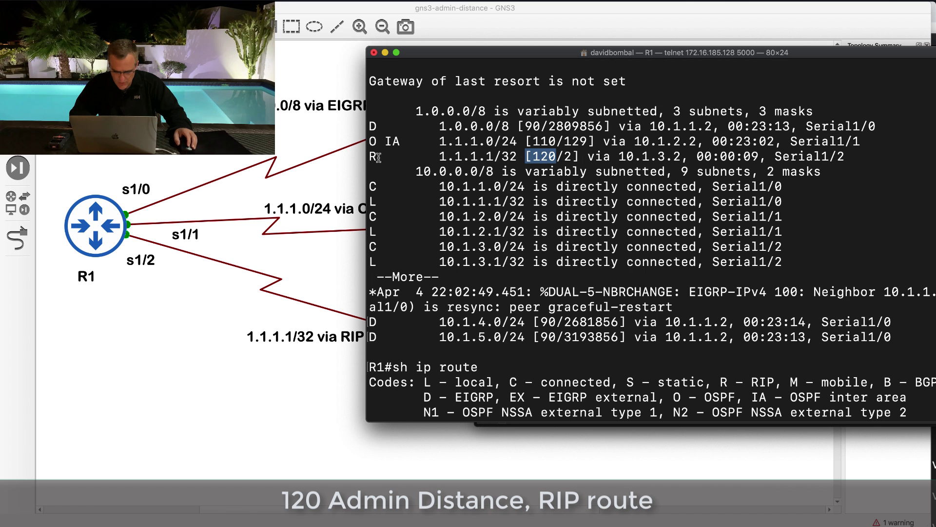
{"action": "left_click_drag", "start_coordinate": [372, 156], "coordinate": [385, 156]}
{"action": "scroll", "coordinate": [501, 256], "scroll_direction": "down", "scroll_amount": 10}
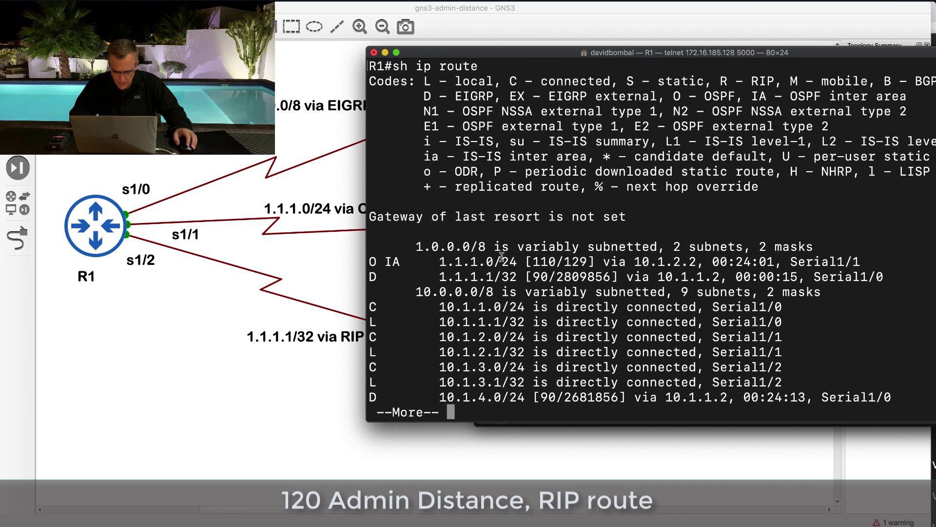
Highlight the EIGRP 1.1.1.1/32 route in R1's newer routing table, and its administrative distance of 90.
{"action": "left_click_drag", "start_coordinate": [373, 277], "coordinate": [918, 275]}
{"action": "left_click", "coordinate": [528, 276]}
{"action": "left_click_drag", "start_coordinate": [527, 277], "coordinate": [572, 277]}
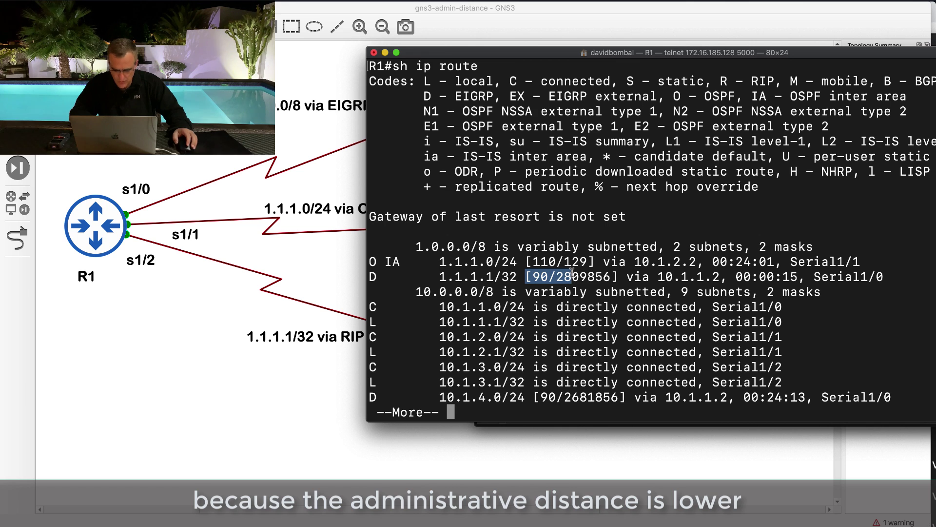
On R1, list the "sh ip rip" options, run "sh ip rip database", and highlight the 1.1.1.1/32 entry.
{"action": "key", "text": "space"}
{"action": "type", "text": "sh "}
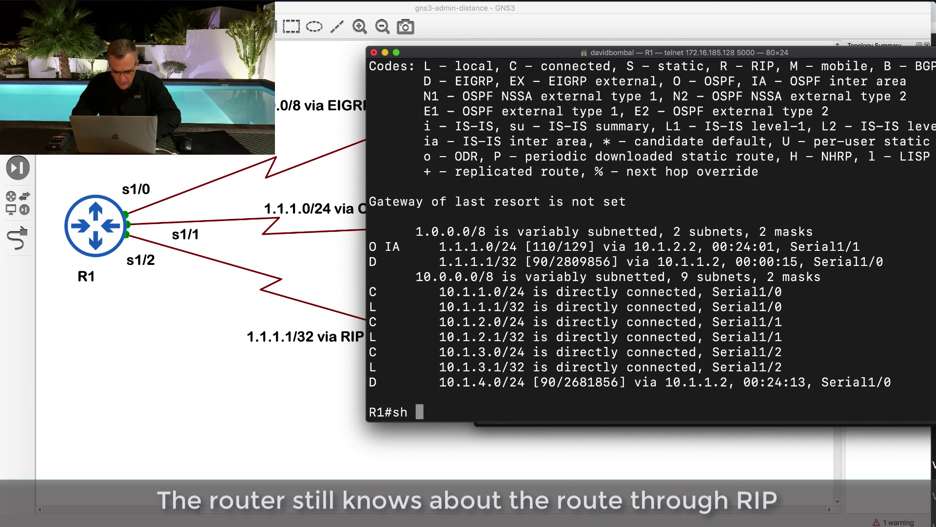
{"action": "type", "text": "ip rip"}
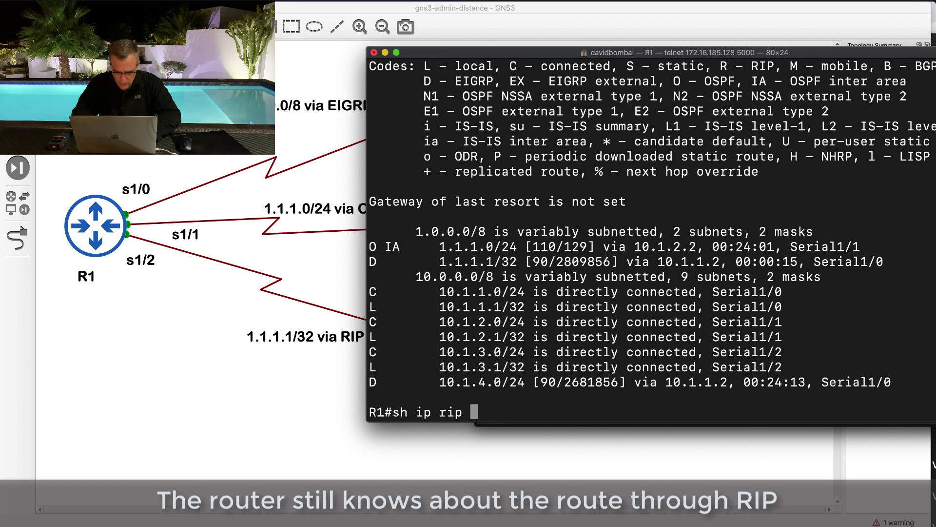
{"action": "type", "text": " ?da"}
{"action": "key", "text": "Tab"}
{"action": "key", "text": "Return"}
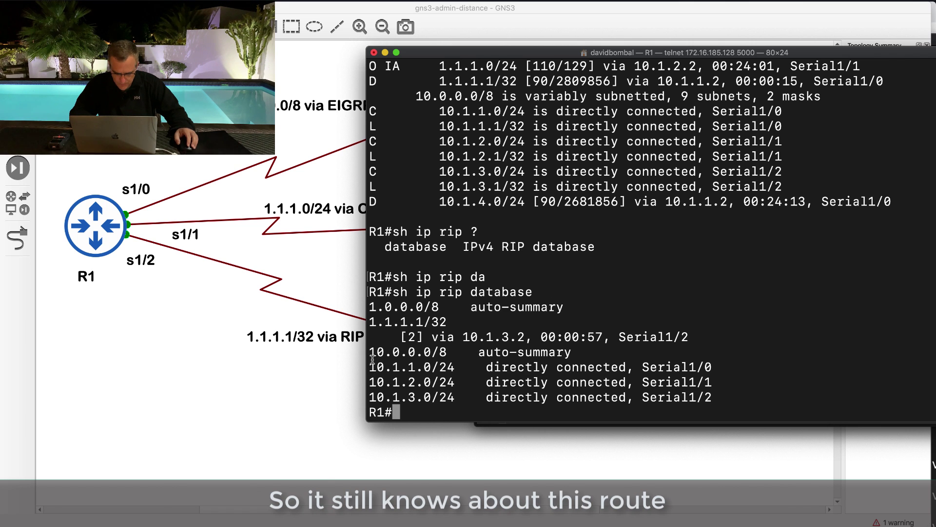
{"action": "left_click_drag", "start_coordinate": [371, 321], "coordinate": [739, 332]}
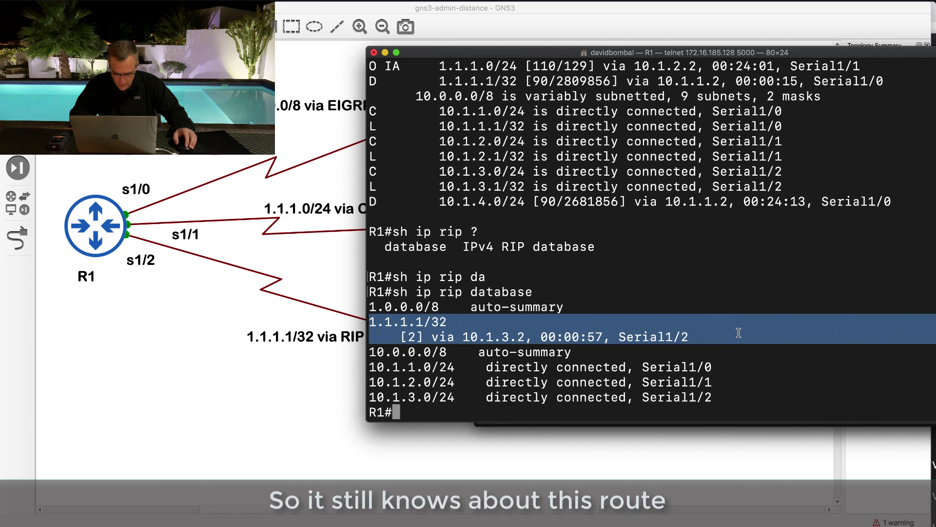
List the "sh ip eigrp" options on R1 and display the EIGRP topology table with "sh ip eigrp topology".
{"action": "type", "text": "sh"}
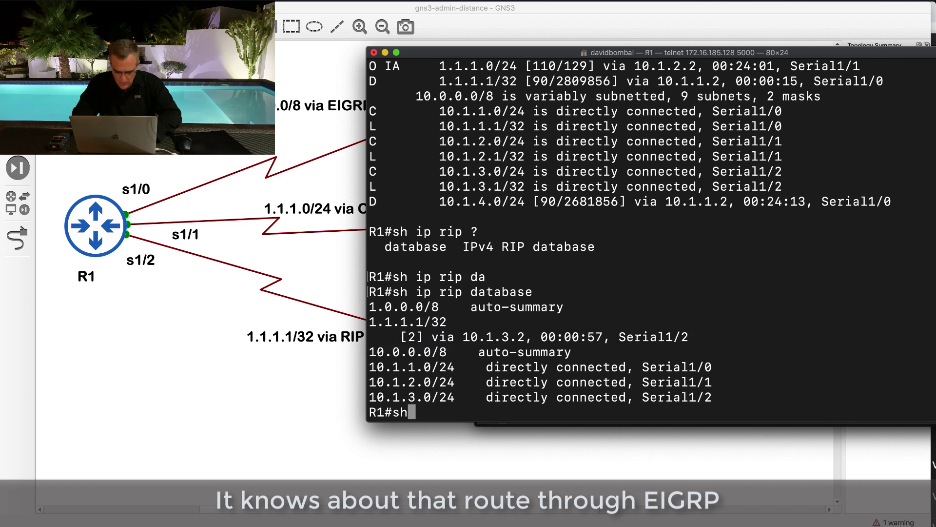
{"action": "type", "text": " ip eig"}
{"action": "type", "text": "r"}
{"action": "key", "text": "Tab"}
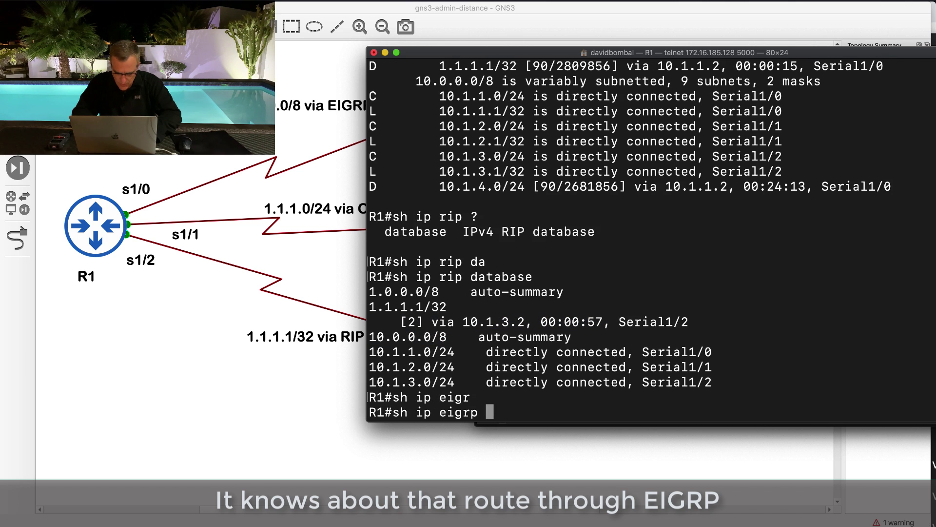
{"action": "type", "text": "?"}
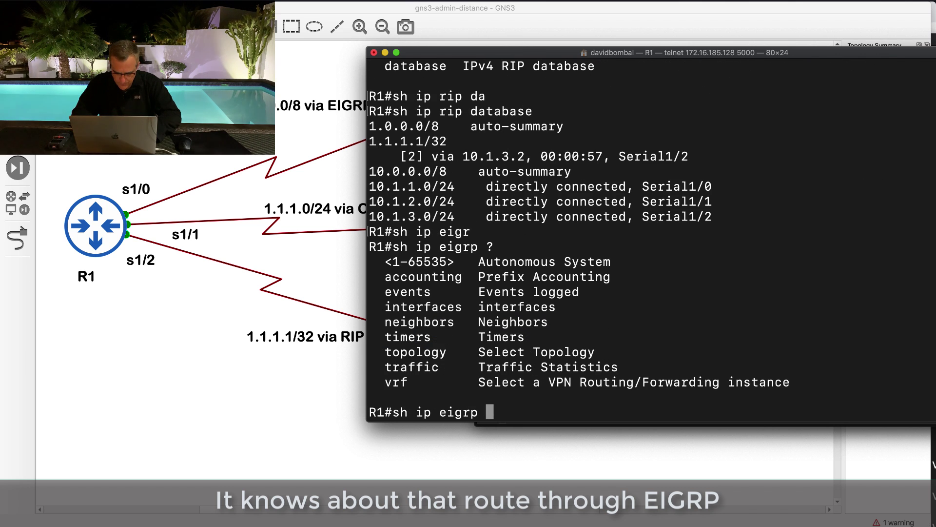
{"action": "type", "text": "to"}
{"action": "key", "text": "Tab"}
{"action": "key", "text": "Return"}
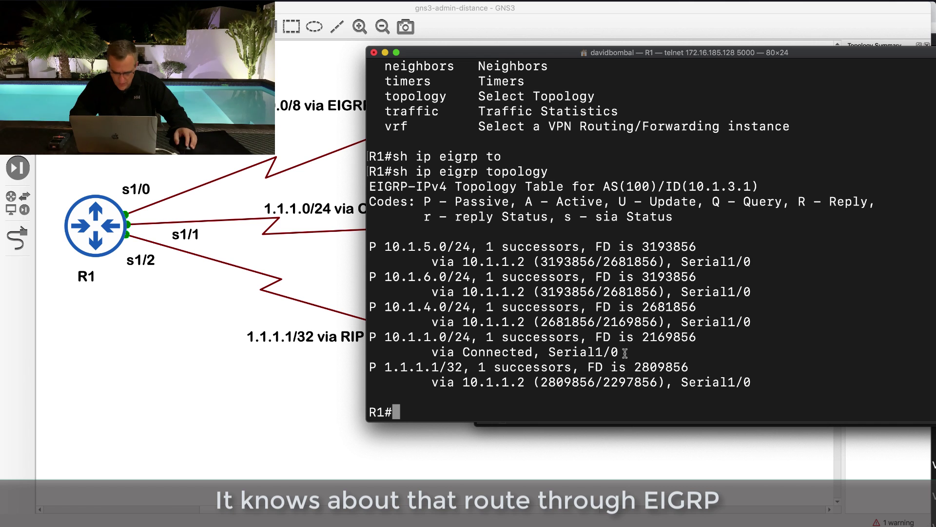
Highlight the 1.1.1.1/32 entry in R1's EIGRP topology table, and again in the RIP database output above it.
{"action": "left_click_drag", "start_coordinate": [381, 355], "coordinate": [853, 385]}
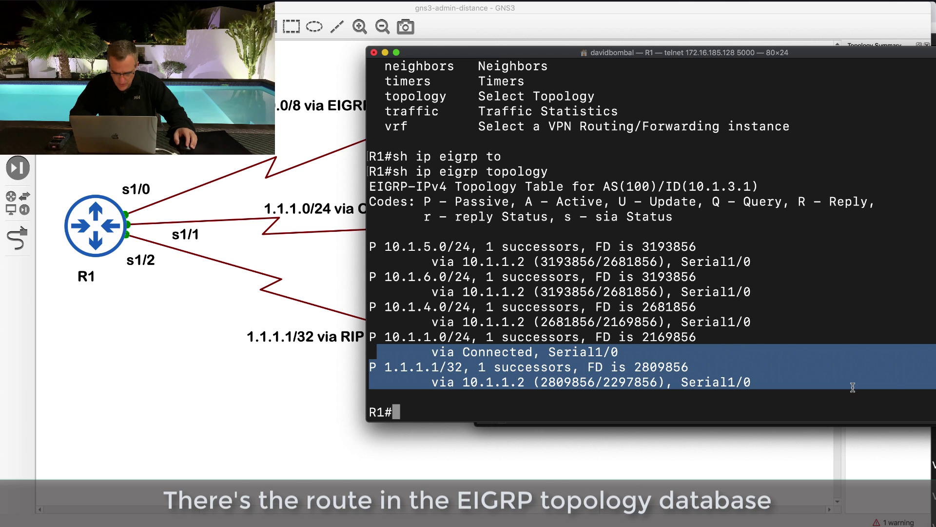
{"action": "scroll", "coordinate": [677, 288], "scroll_direction": "up", "scroll_amount": 5}
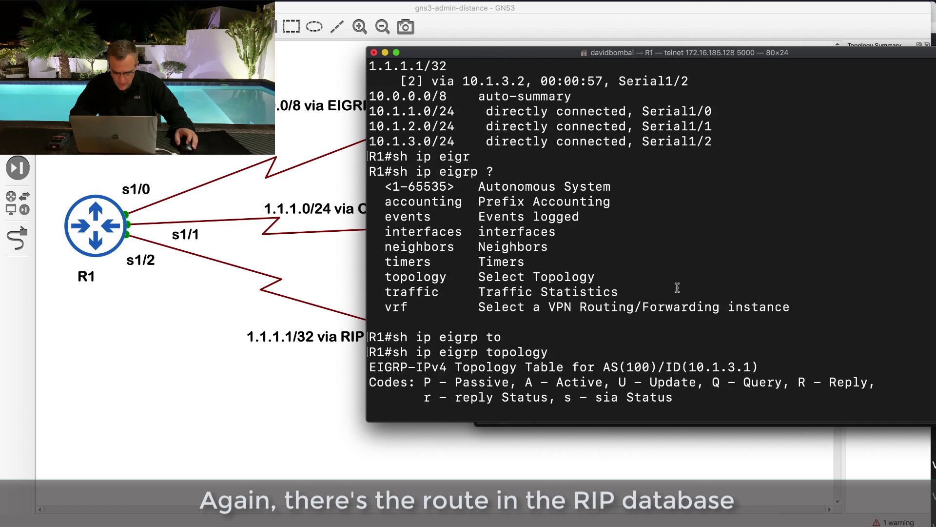
{"action": "left_click_drag", "start_coordinate": [372, 126], "coordinate": [573, 159]}
Rerun "sh ip route" on R1 and highlight the EIGRP 1.1.1.1/32 route.
{"action": "key", "text": "Return"}
{"action": "key", "text": "Return"}
{"action": "type", "text": "sh ip route"}
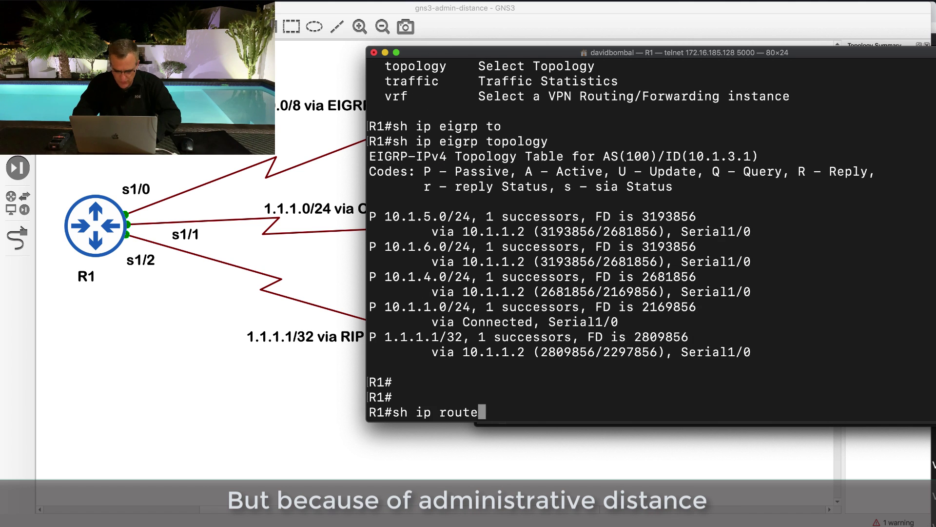
{"action": "key", "text": "Return"}
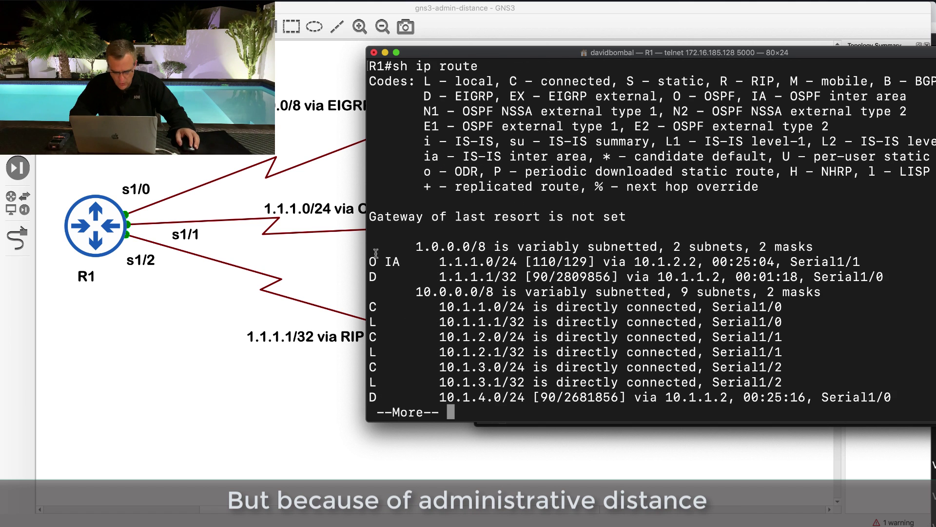
{"action": "left_click_drag", "start_coordinate": [370, 277], "coordinate": [910, 279]}
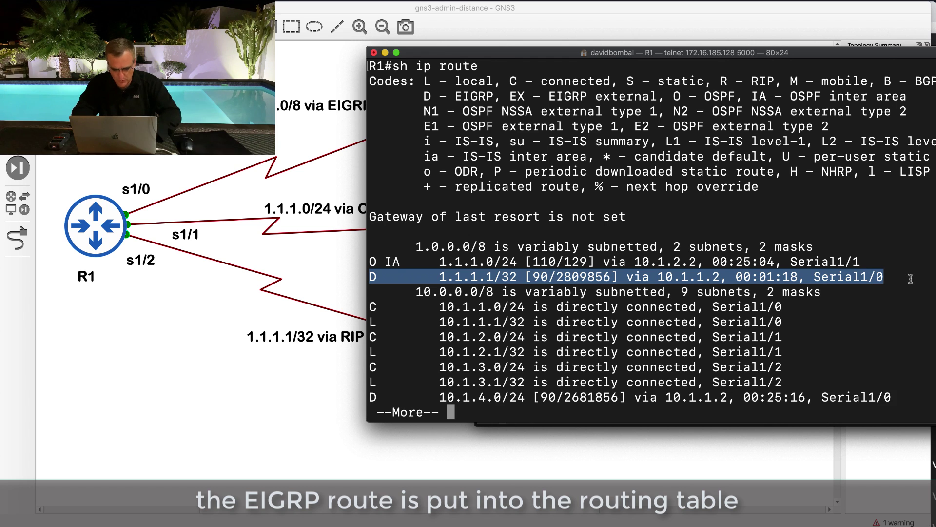
Leave the routing table listing, run "traceroute 1.1.1.1" on R1, and highlight the first hop.
{"action": "key", "text": "space"}
{"action": "type", "text": "tr"}
{"action": "key", "text": "Tab"}
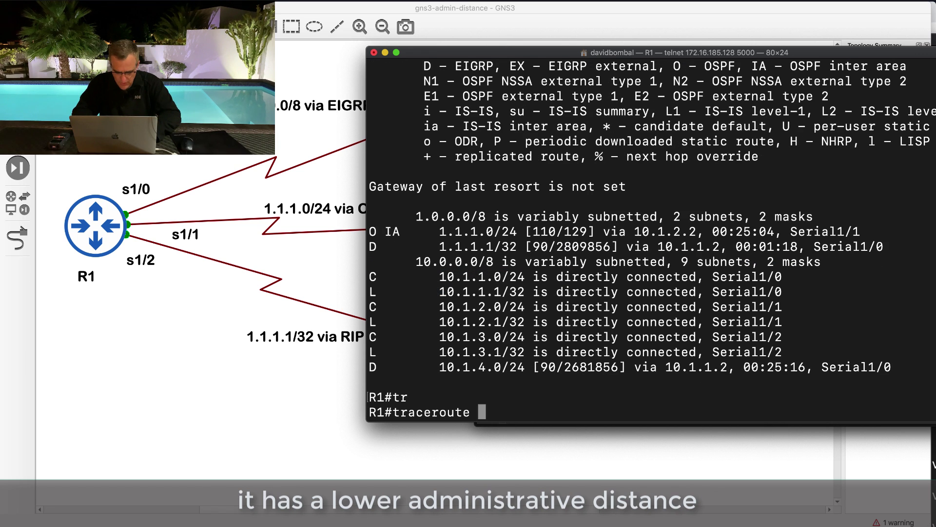
{"action": "type", "text": "1.1.1.1"}
{"action": "key", "text": "Return"}
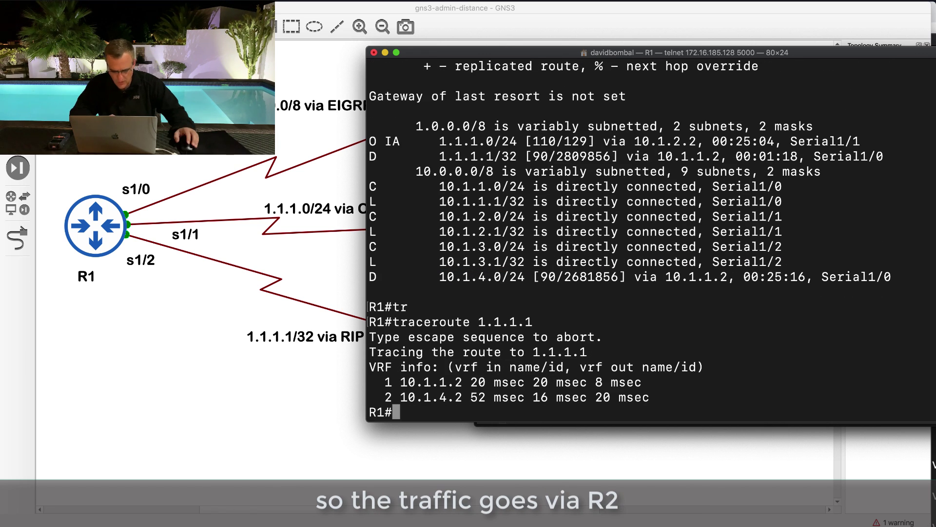
{"action": "left_click_drag", "start_coordinate": [381, 378], "coordinate": [770, 378]}
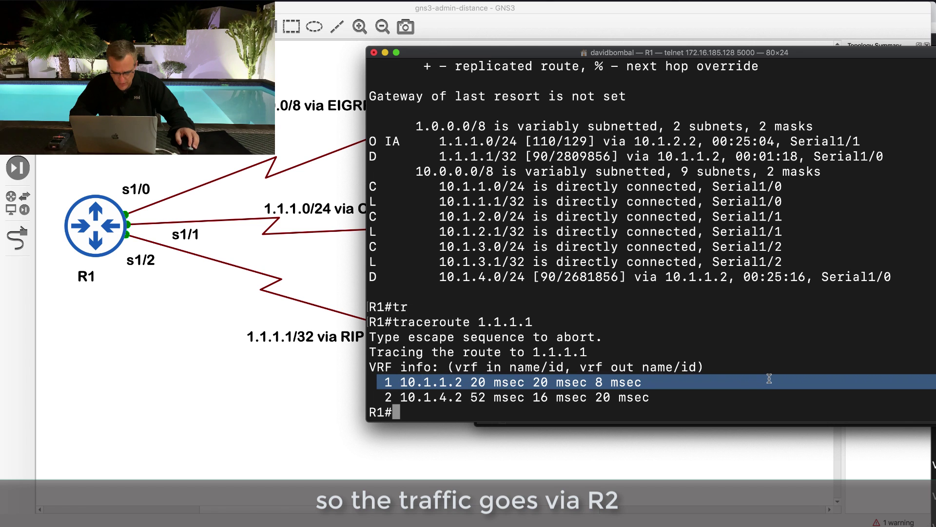
Check R2 in the topology, return to R1's console, and highlight the 1.1.1.1/32 route's outbound interface and the traceroute's first hop.
{"action": "left_click", "coordinate": [312, 133]}
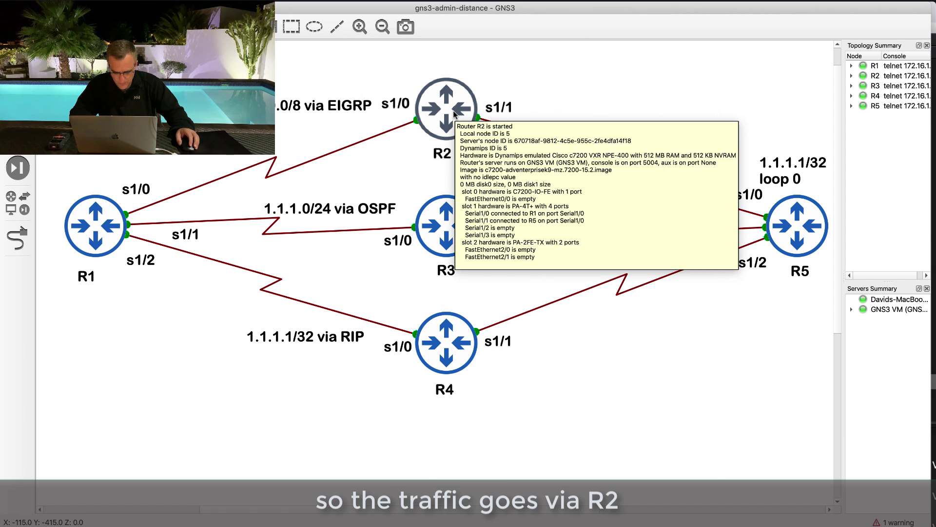
{"action": "right_click", "coordinate": [383, 524]}
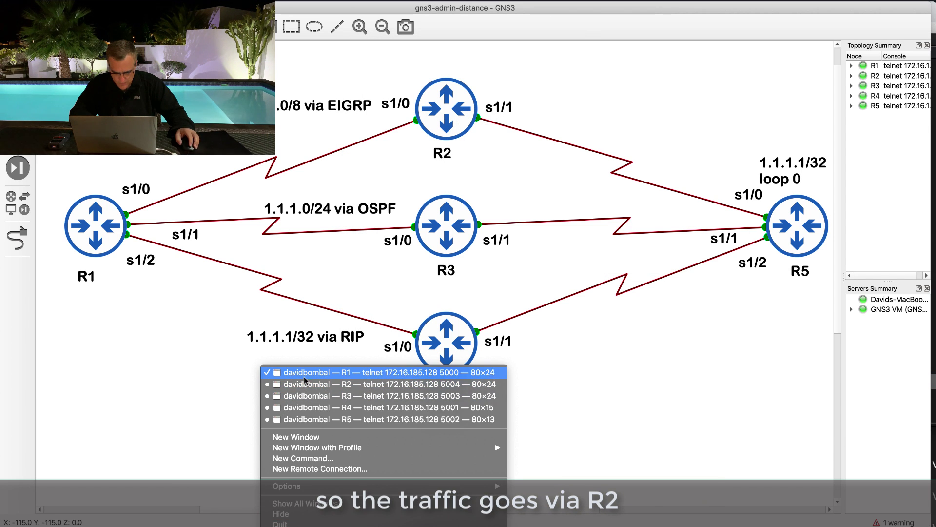
{"action": "key", "text": "Return"}
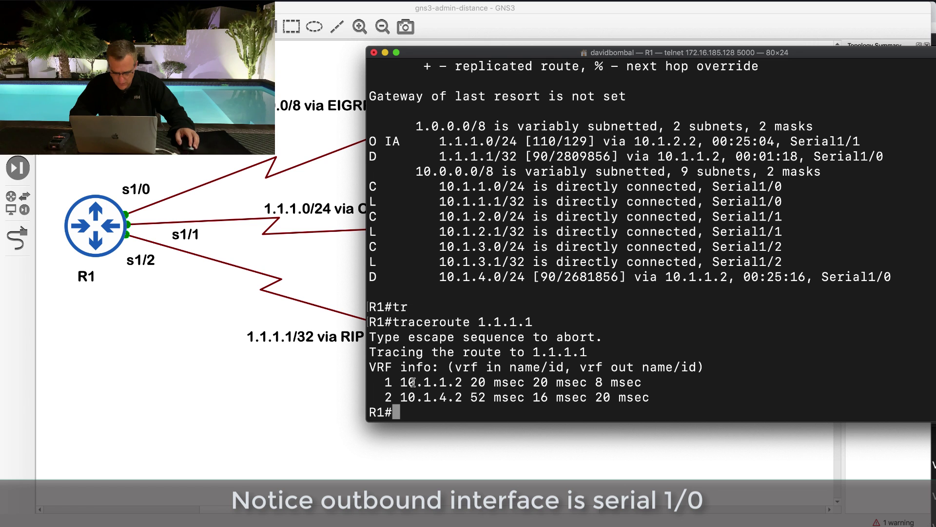
{"action": "left_click_drag", "start_coordinate": [661, 58], "coordinate": [719, 95]}
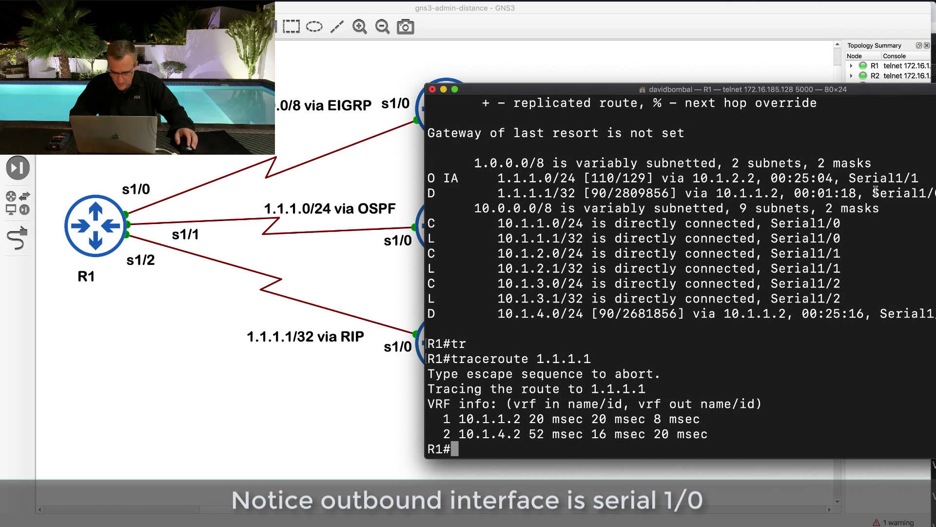
{"action": "left_click_drag", "start_coordinate": [800, 92], "coordinate": [693, 87]}
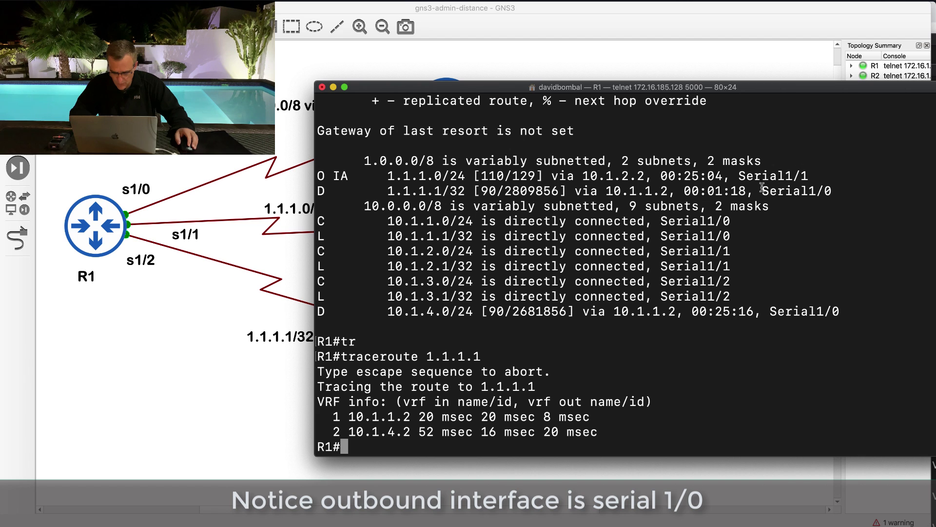
{"action": "left_click_drag", "start_coordinate": [761, 189], "coordinate": [853, 194]}
{"action": "left_click_drag", "start_coordinate": [333, 416], "coordinate": [927, 418]}
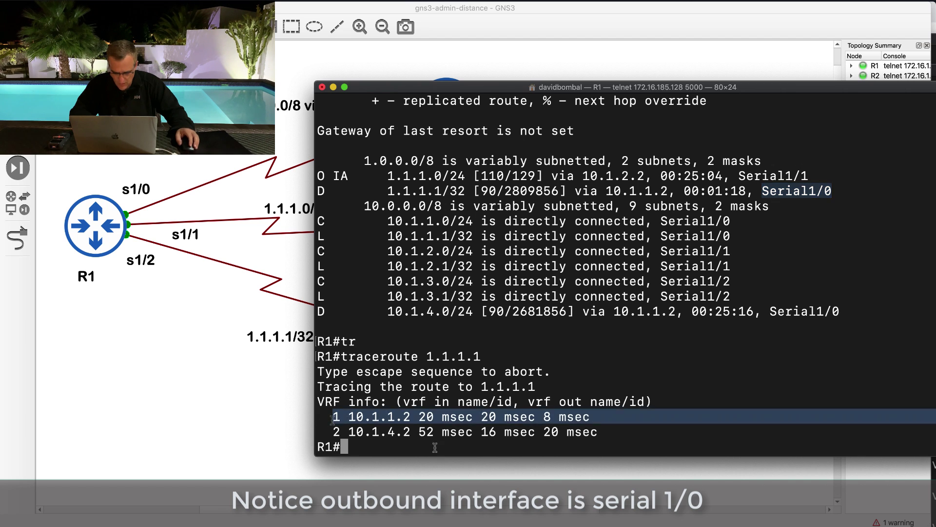
Switch to R2's console, run "sh ip int brief", and highlight the Serial1/0 row.
{"action": "right_click", "coordinate": [274, 526]}
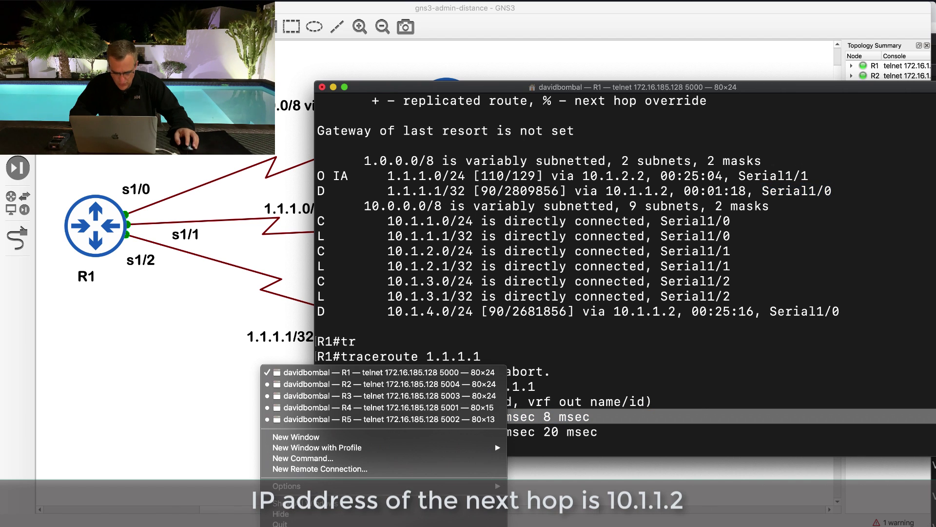
{"action": "left_click", "coordinate": [317, 384]}
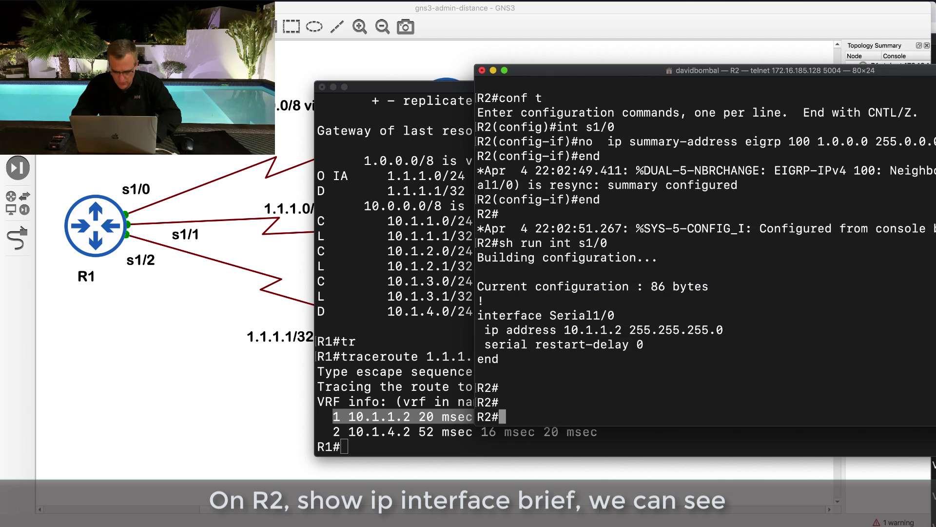
{"action": "type", "text": "sh ip int brief"}
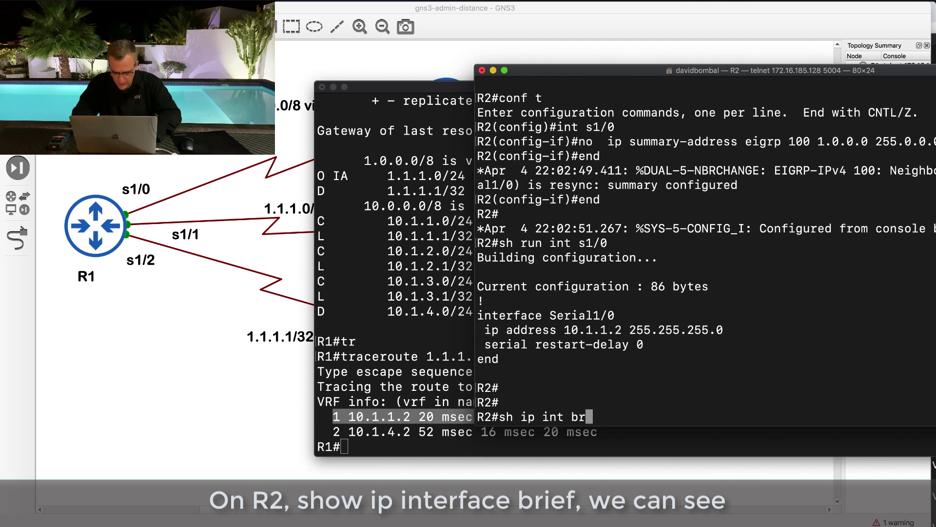
{"action": "key", "text": "Return"}
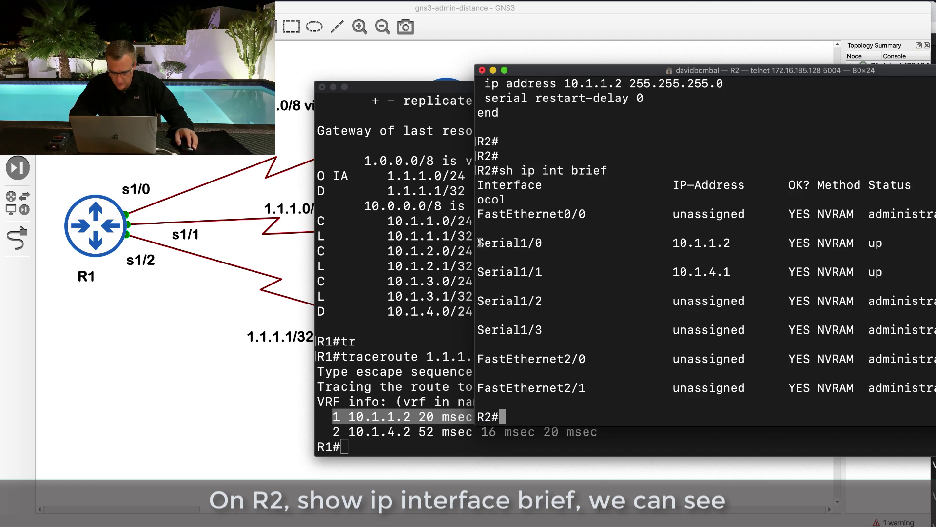
{"action": "left_click_drag", "start_coordinate": [480, 242], "coordinate": [934, 248]}
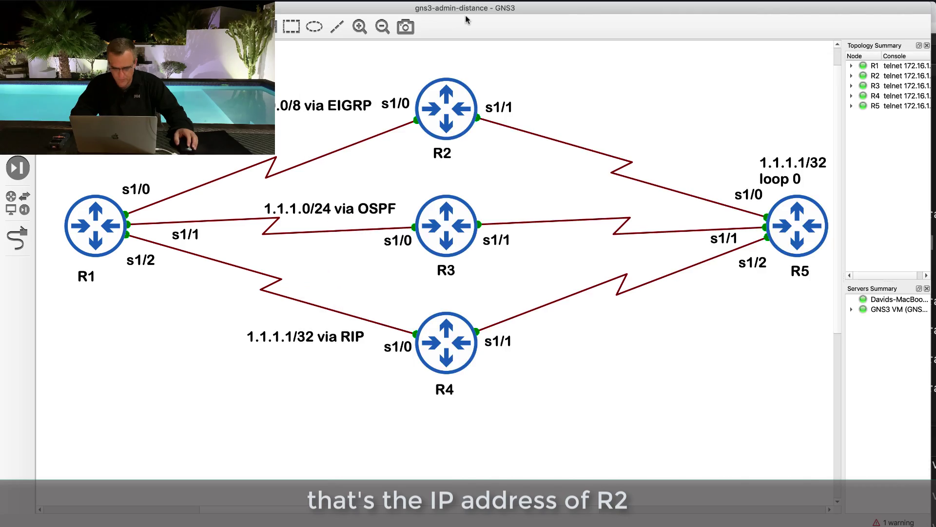